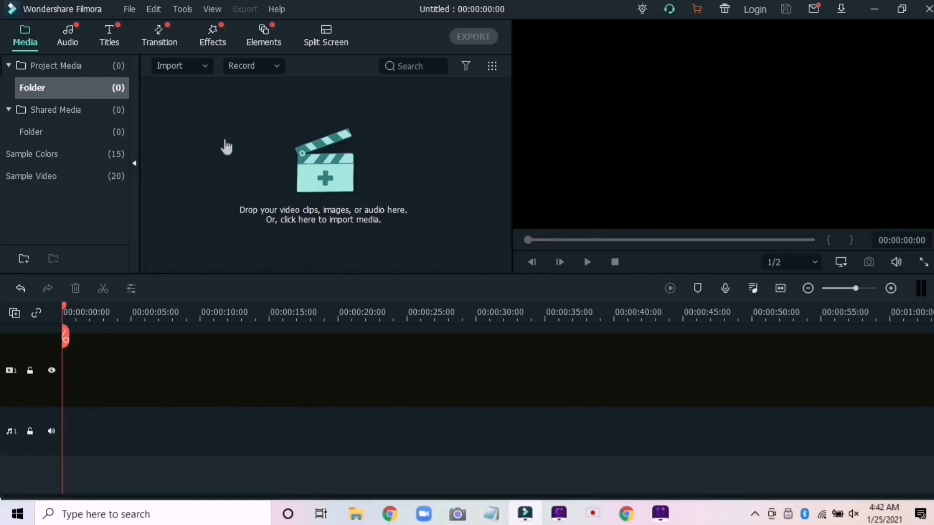
# Import all six media files from the FOR VIDEO EDIT folder into the project.
pyautogui.click(204, 73)
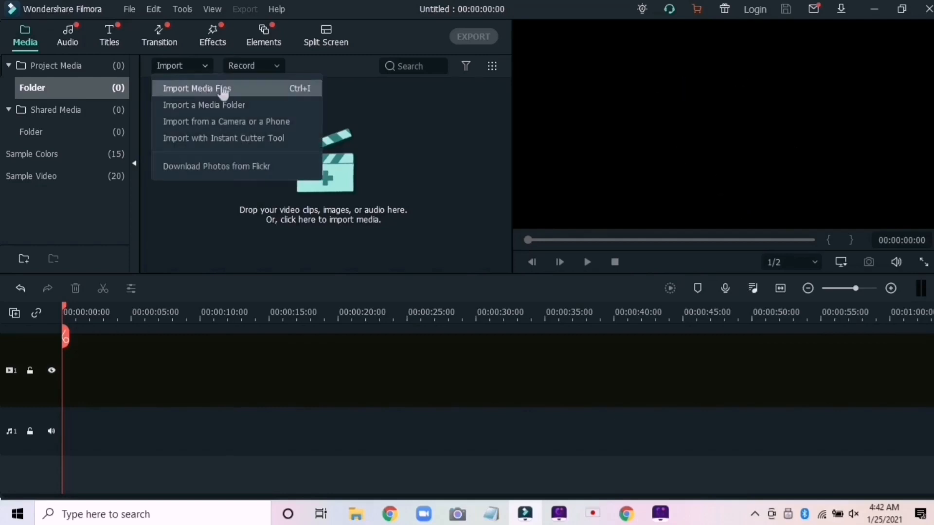
pyautogui.click(220, 88)
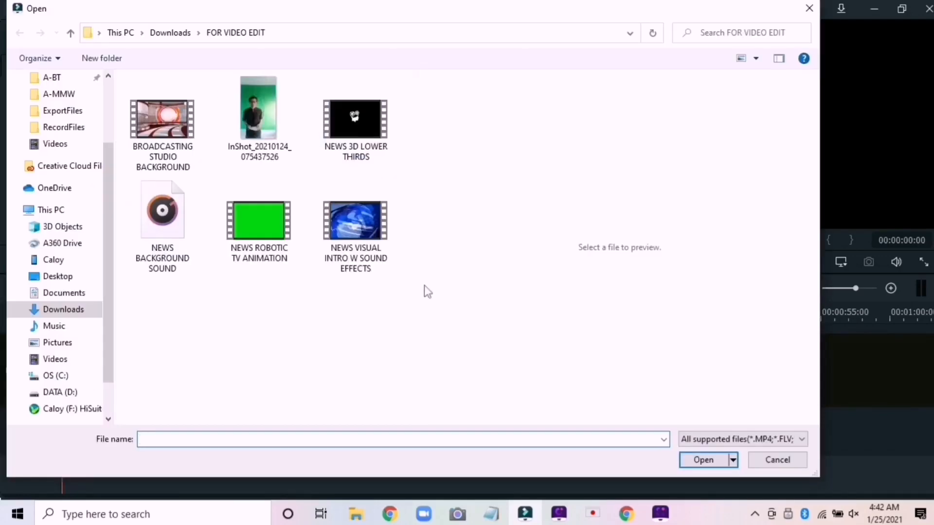
pyautogui.moveTo(405, 286); pyautogui.dragTo(142, 102)
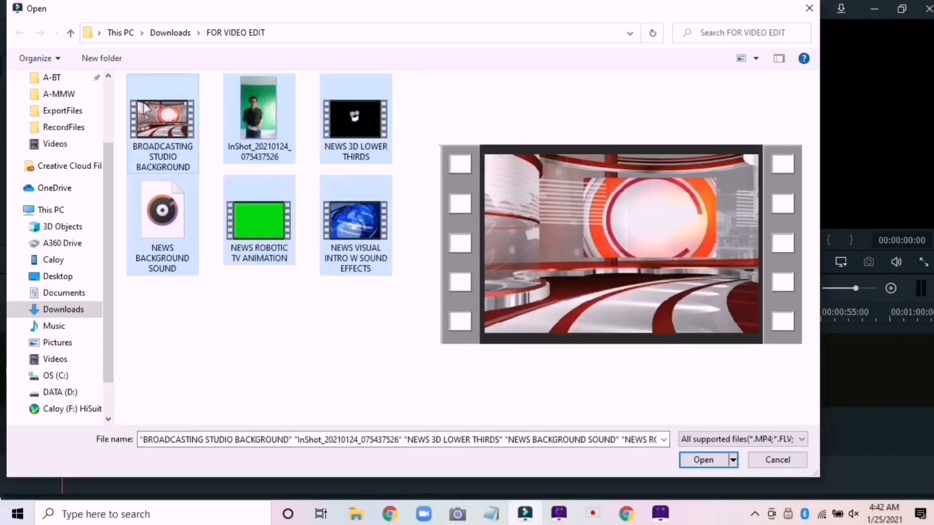
pyautogui.click(701, 460)
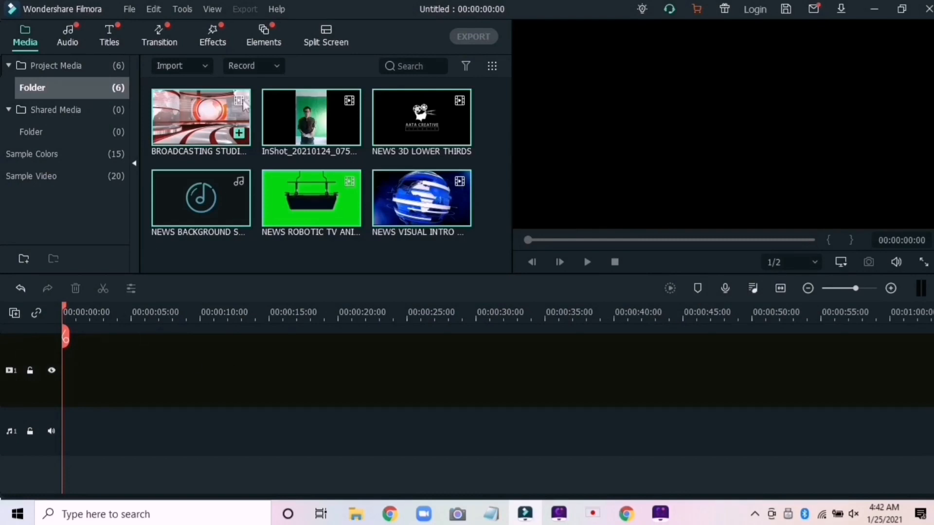
# Place the BROADCASTING STUDIO BACKGROUND clip on the first video track, matching the project settings to the media at 854 x 480 25fps.
pyautogui.moveTo(228, 132); pyautogui.dragTo(82, 390)
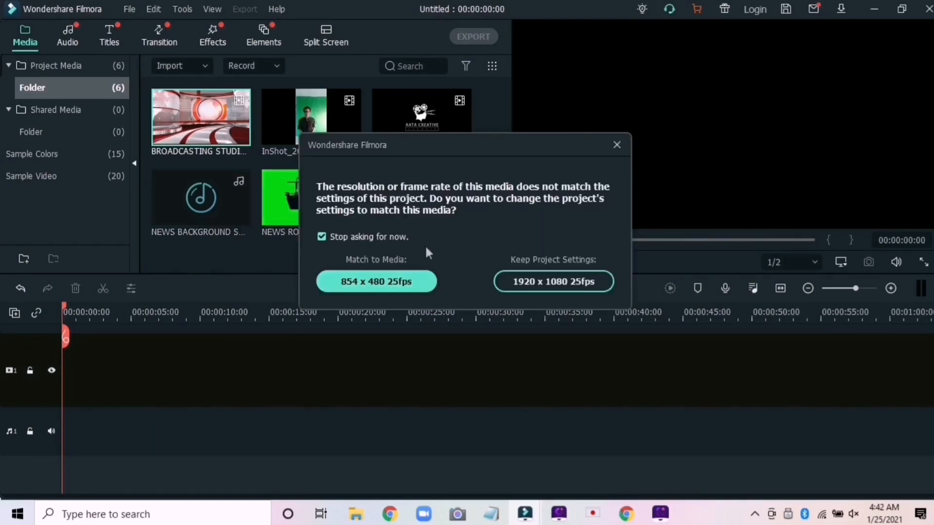
pyautogui.click(391, 282)
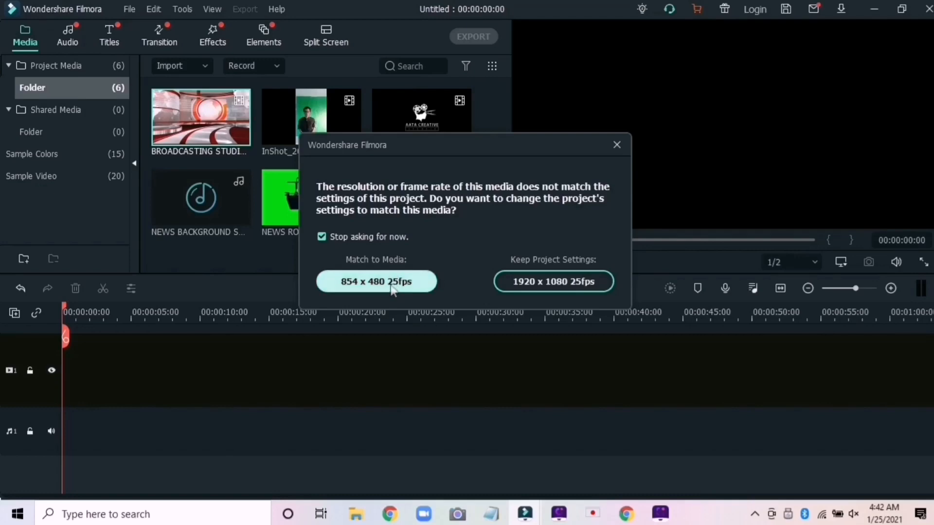
pyautogui.moveTo(185, 391); pyautogui.dragTo(191, 448)
pyautogui.scroll(1, 210, 434)
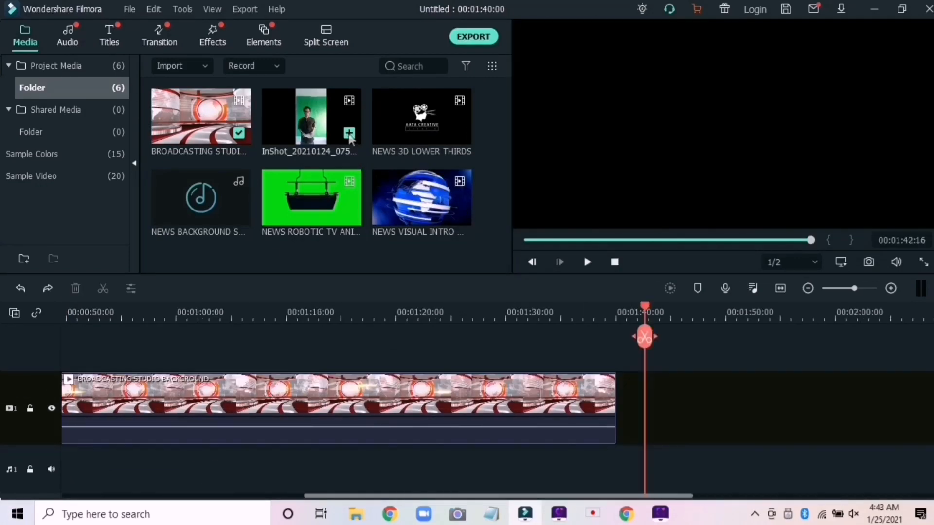
# Add the InShot green-screen clip on a track above the studio background, within the first part of the background's duration.
pyautogui.click(350, 134)
pyautogui.moveTo(513, 410); pyautogui.dragTo(185, 346)
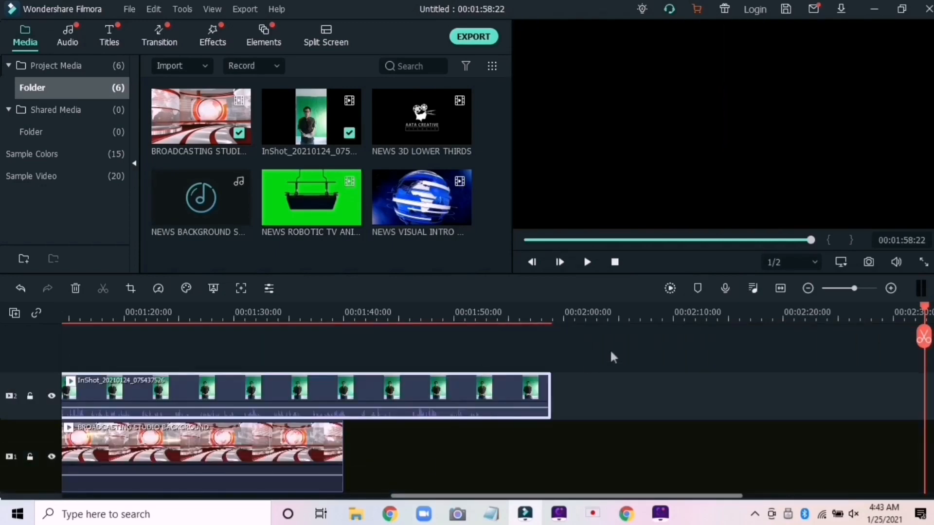
pyautogui.scroll(-2, 581, 313)
pyautogui.scroll(1, 581, 313)
pyautogui.moveTo(579, 313); pyautogui.dragTo(438, 303)
pyautogui.moveTo(564, 376); pyautogui.dragTo(219, 389)
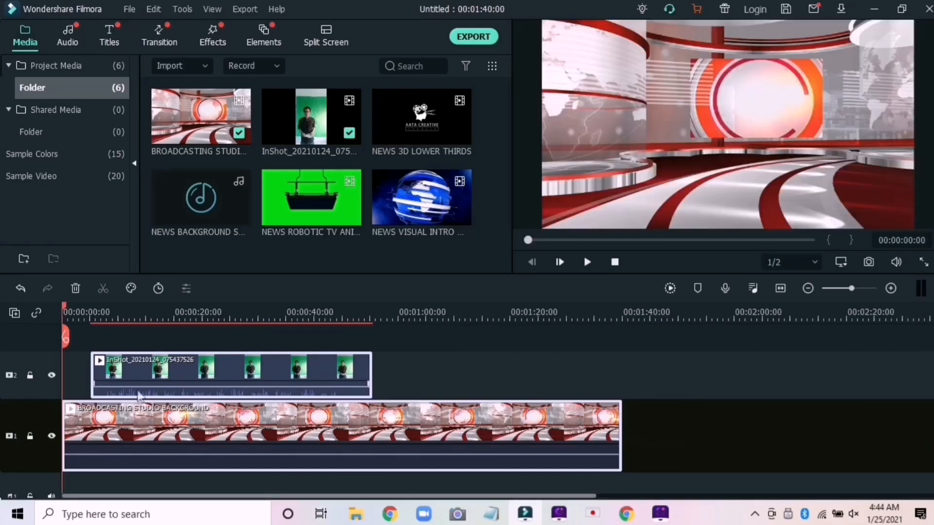
# Shift both clips about 22 seconds later on the timeline and play back the section where the presenter appears.
pyautogui.moveTo(140, 396); pyautogui.dragTo(263, 397)
pyautogui.moveTo(66, 313); pyautogui.dragTo(169, 313)
pyautogui.press('space')
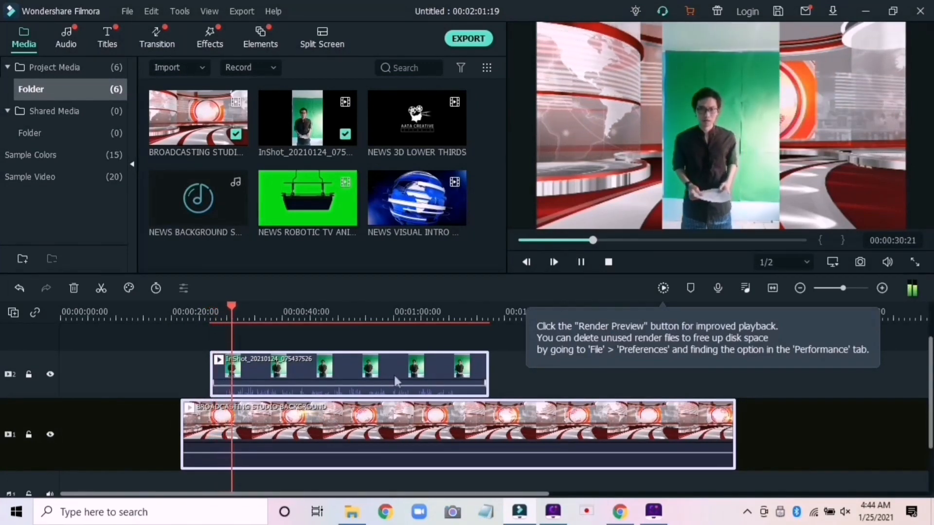
pyautogui.press('space')
pyautogui.click(407, 379)
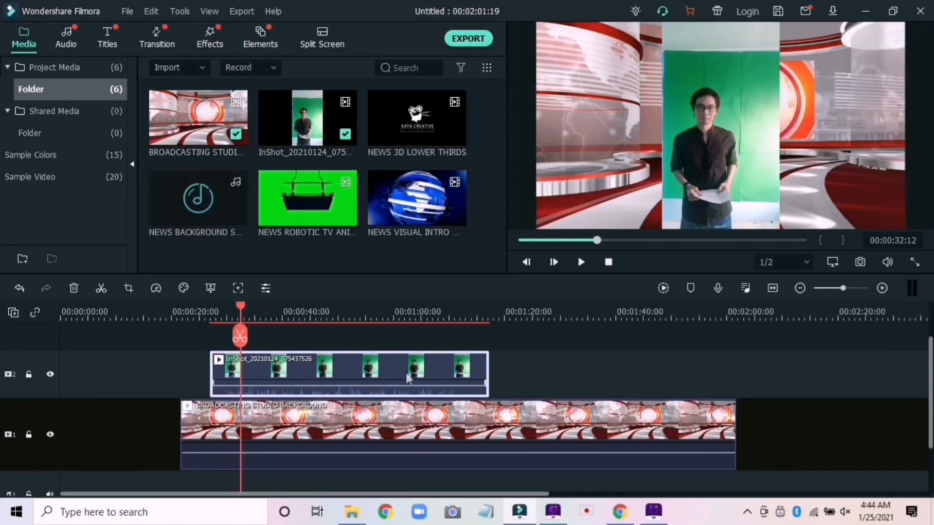
pyautogui.click(719, 134)
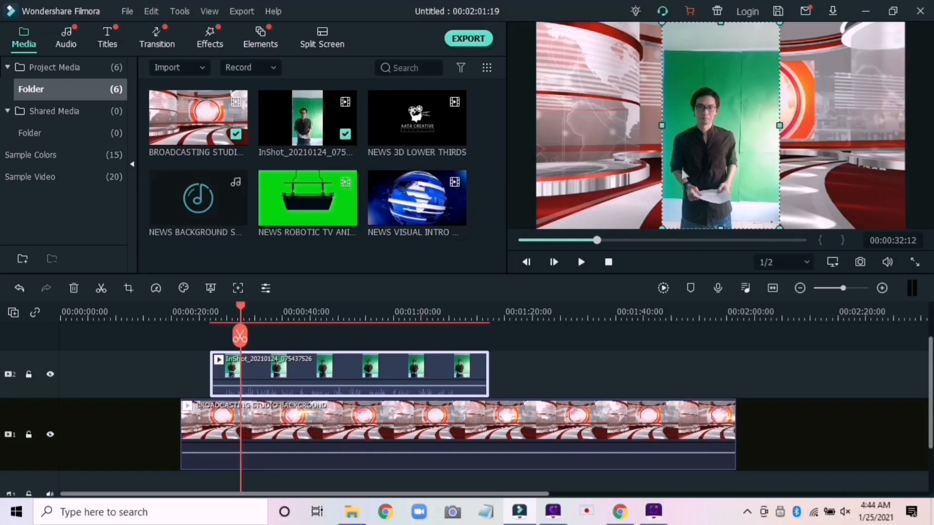
pyautogui.click(725, 131)
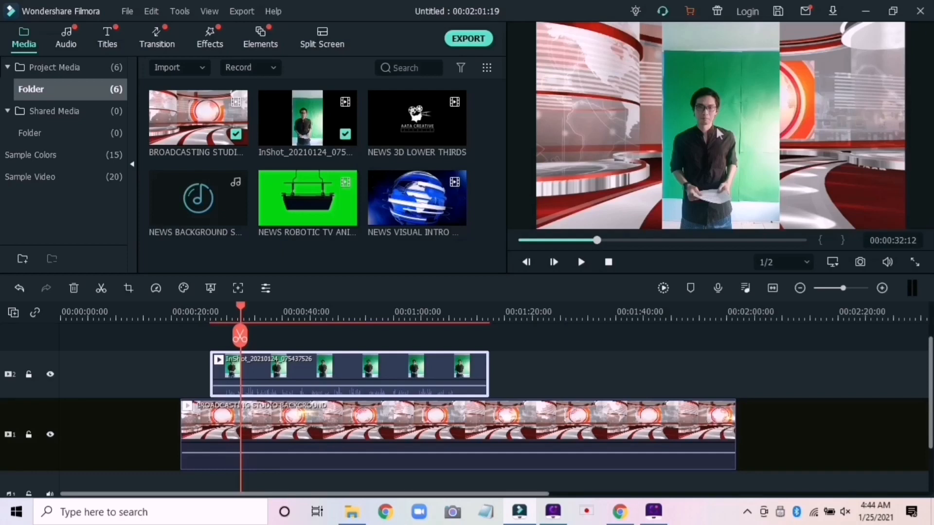
pyautogui.click(720, 134)
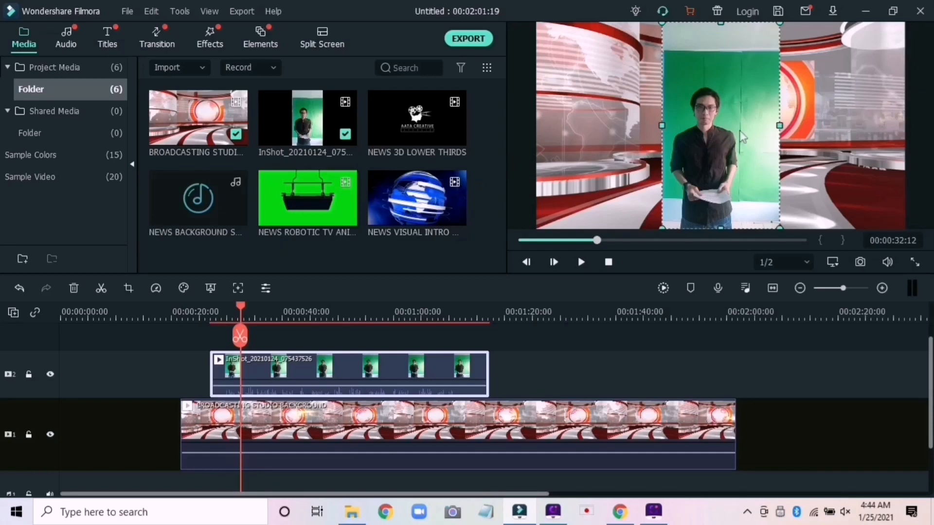
pyautogui.click(725, 137)
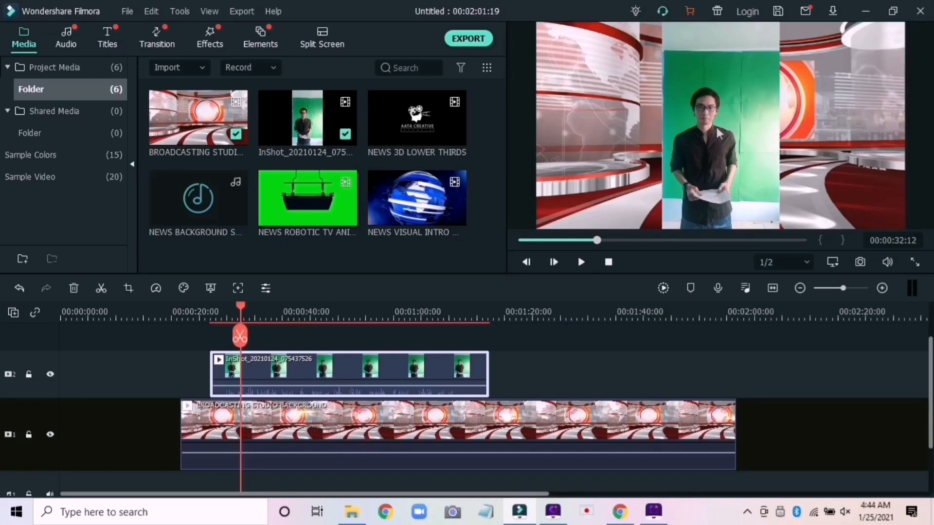
pyautogui.click(719, 134)
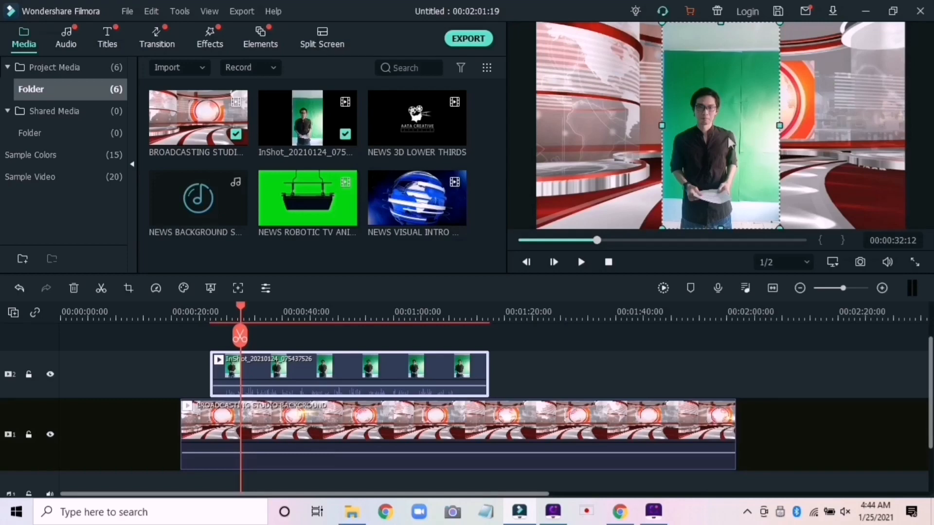
pyautogui.click(743, 136)
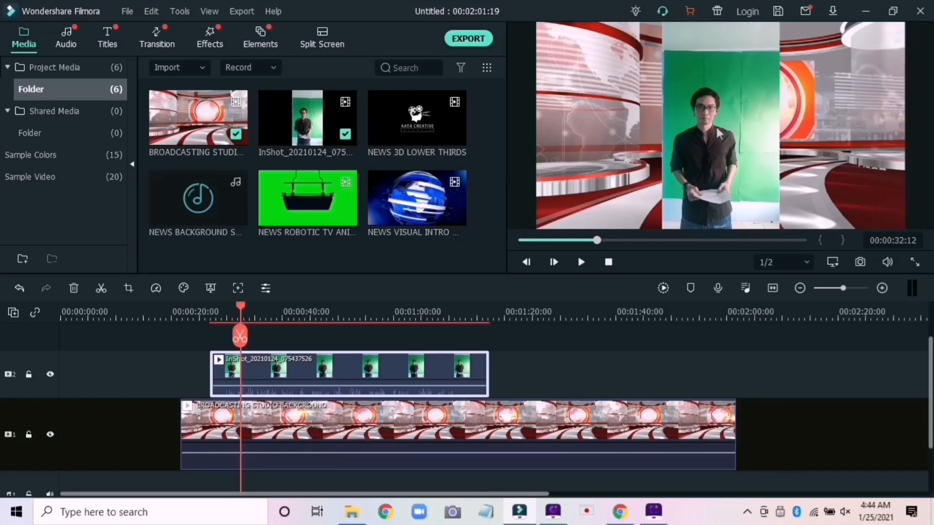
pyautogui.click(719, 131)
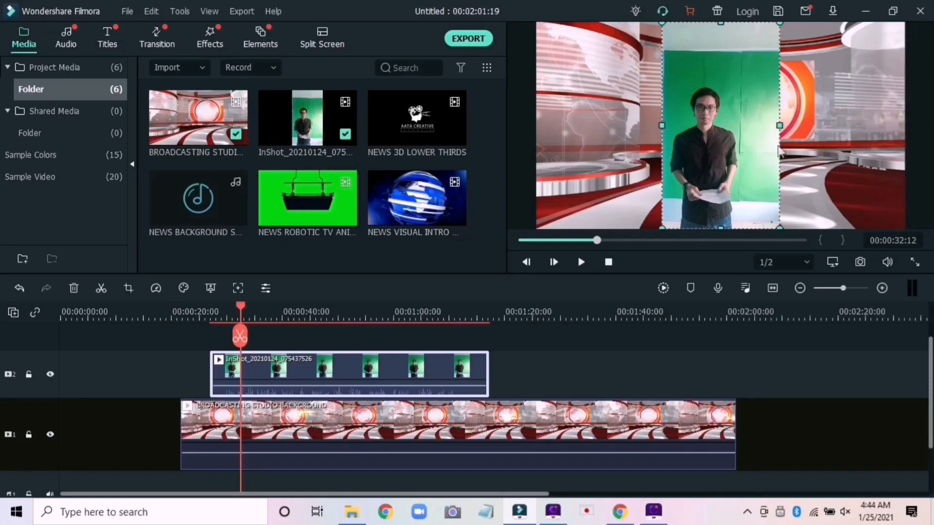
pyautogui.click(739, 127)
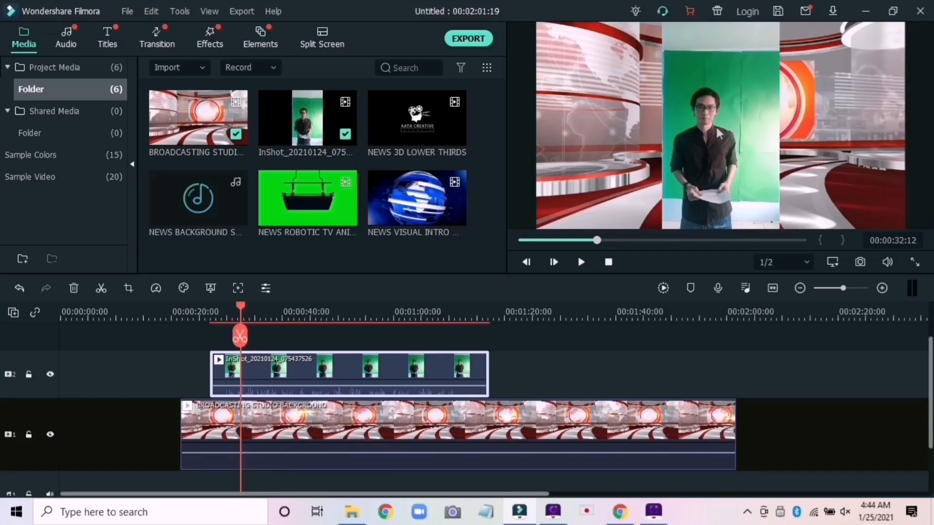
pyautogui.click(721, 133)
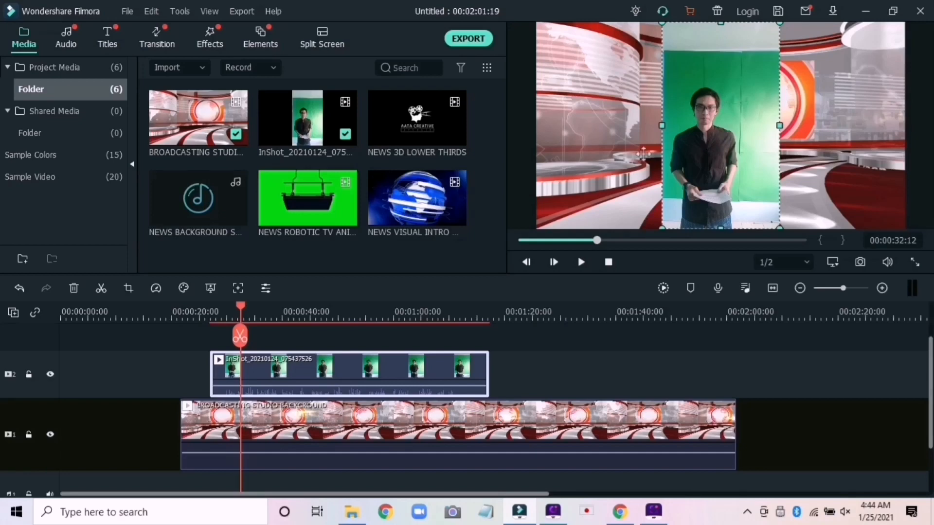
# Enable Chroma Key on the presenter clip with offset 10 and tolerance 51, and move the presenter to the left edge of the frame.
pyautogui.doubleClick(698, 158)
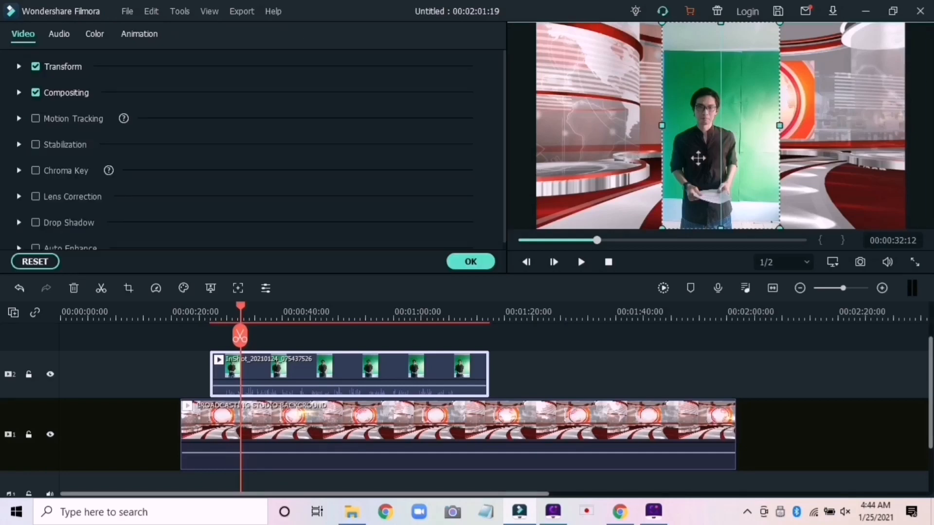
pyautogui.click(36, 171)
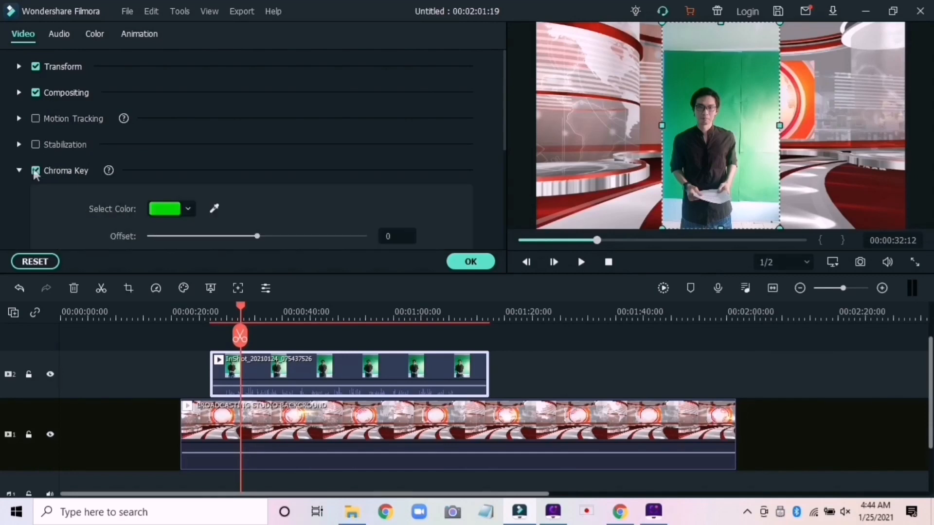
pyautogui.scroll(-2, 443, 121)
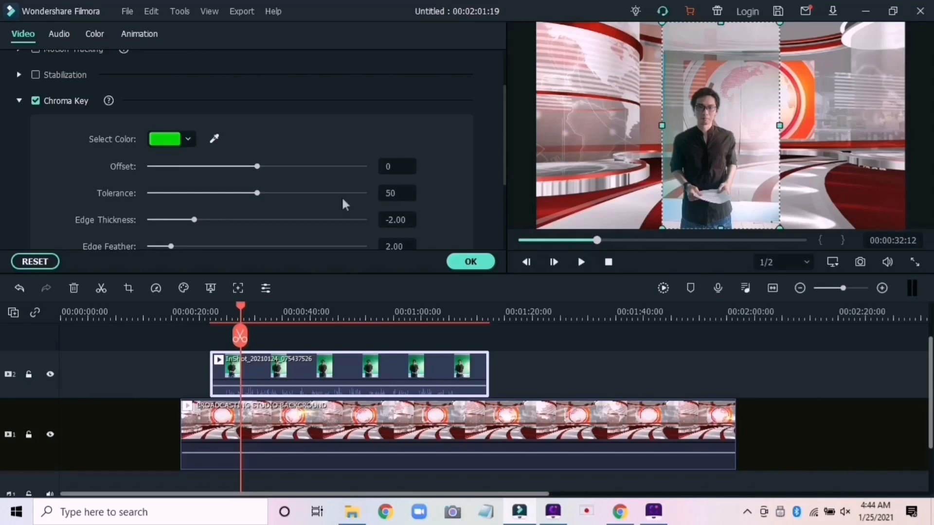
pyautogui.moveTo(713, 130); pyautogui.dragTo(626, 148)
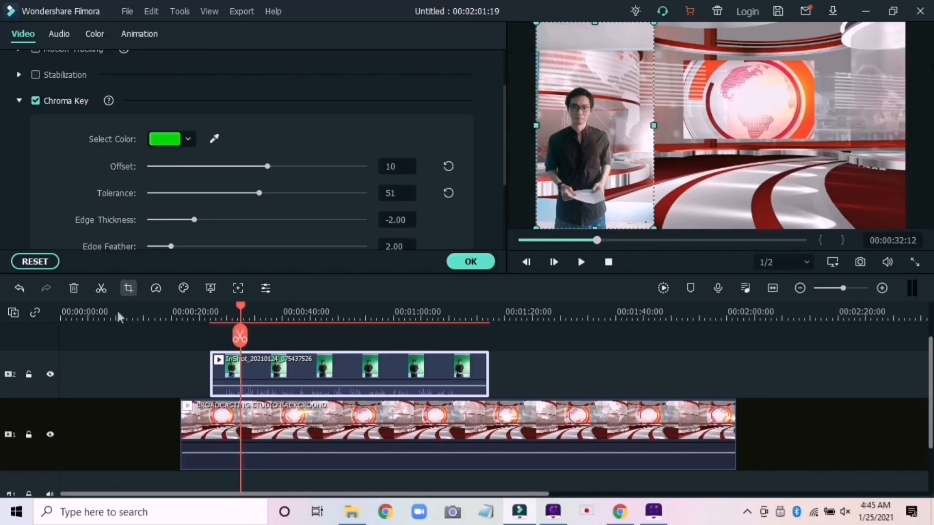
# Crop the presenter clip with a Custom ratio to about 726 x 1009, tightly around the presenter's upper body.
pyautogui.click(128, 288)
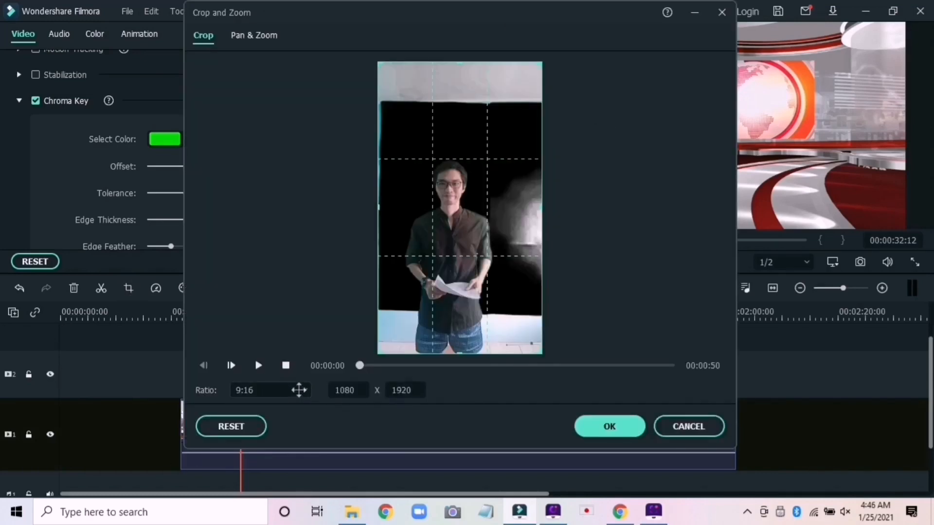
pyautogui.click(299, 390)
pyautogui.click(252, 367)
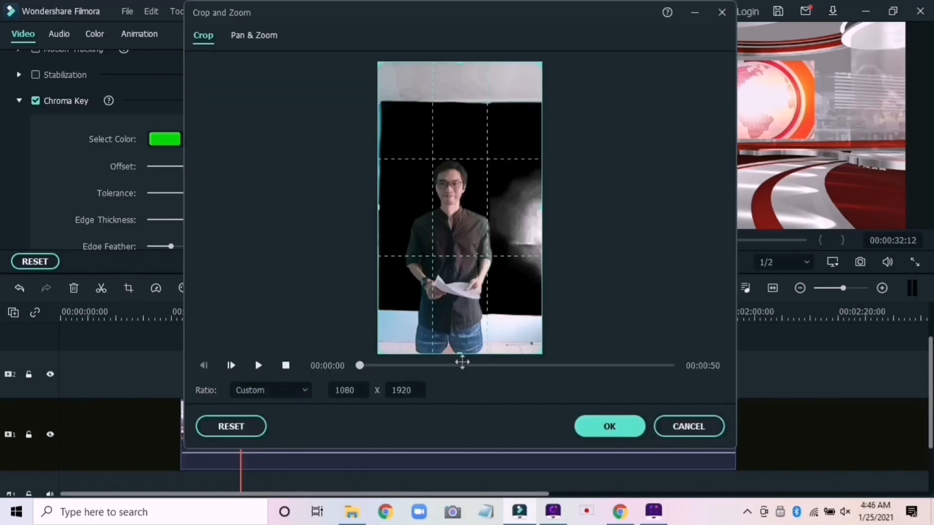
pyautogui.moveTo(461, 350); pyautogui.dragTo(466, 312)
pyautogui.moveTo(542, 191); pyautogui.dragTo(504, 209)
pyautogui.moveTo(379, 186); pyautogui.dragTo(395, 187)
pyautogui.moveTo(449, 62); pyautogui.dragTo(448, 155)
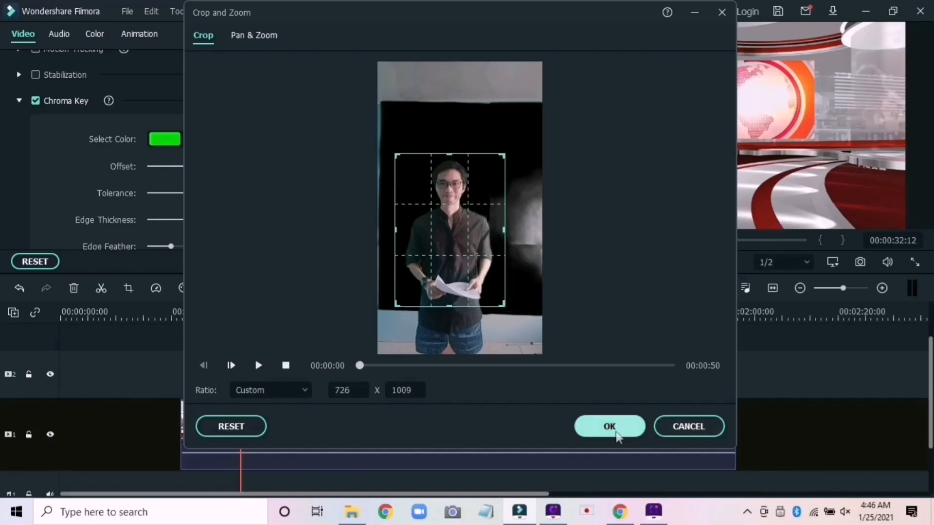
pyautogui.click(620, 435)
# Enlarge the cropped presenter at the left side of the frame and set its Chroma Key to offset 12 and tolerance 50.
pyautogui.moveTo(611, 179); pyautogui.dragTo(627, 162)
pyautogui.moveTo(699, 22); pyautogui.dragTo(670, 56)
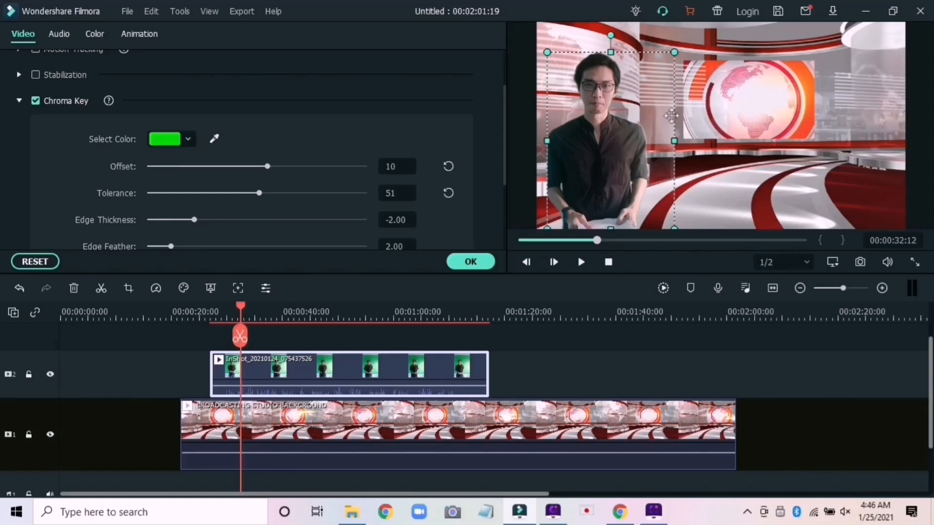
pyautogui.click(267, 428)
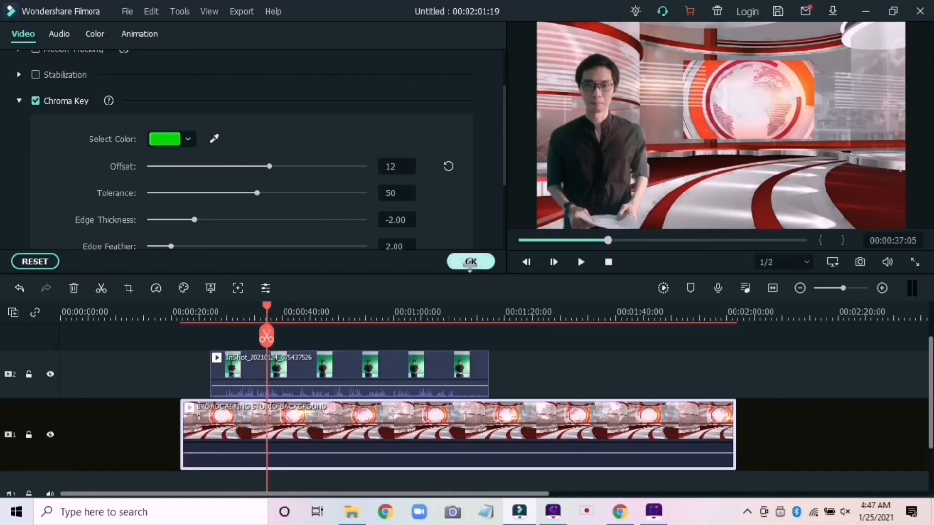
pyautogui.click(471, 261)
# Place the NEWS ROBOTIC TV ANIMATION clip on a track above the presenter, starting at about 00:00:51, and preview its beginning.
pyautogui.moveTo(267, 336); pyautogui.dragTo(745, 354)
pyautogui.moveTo(357, 222)
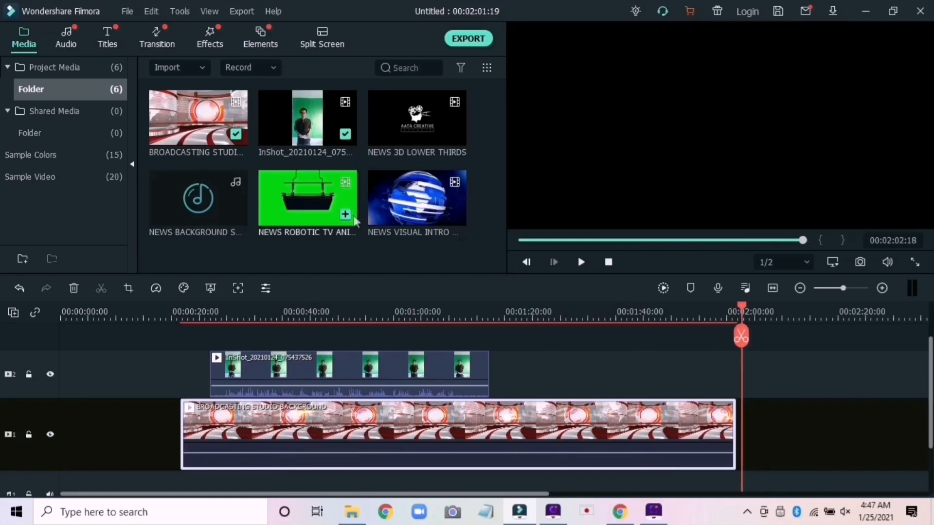
pyautogui.click(345, 214)
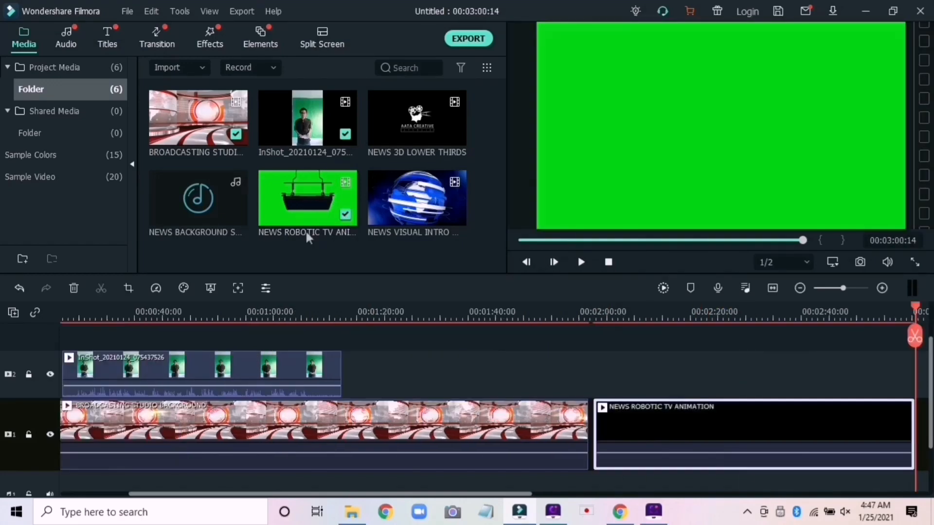
pyautogui.moveTo(641, 432); pyautogui.dragTo(272, 340)
pyautogui.moveTo(916, 306); pyautogui.dragTo(185, 444)
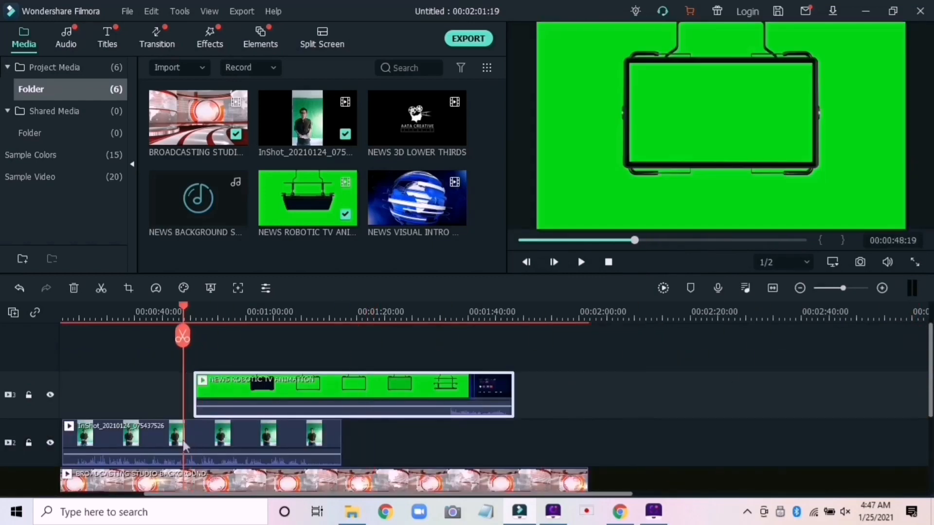
pyautogui.press('space')
pyautogui.press('space')
# Shrink the robotic TV animation, position it over the studio's round screen, and enable Chroma Key to remove its green background.
pyautogui.doubleClick(408, 397)
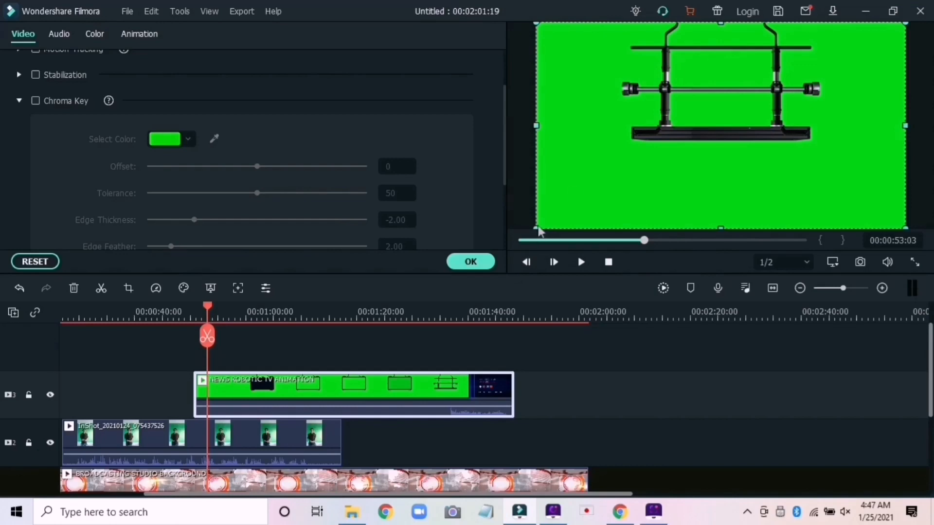
pyautogui.moveTo(810, 45); pyautogui.dragTo(789, 45)
pyautogui.click(35, 101)
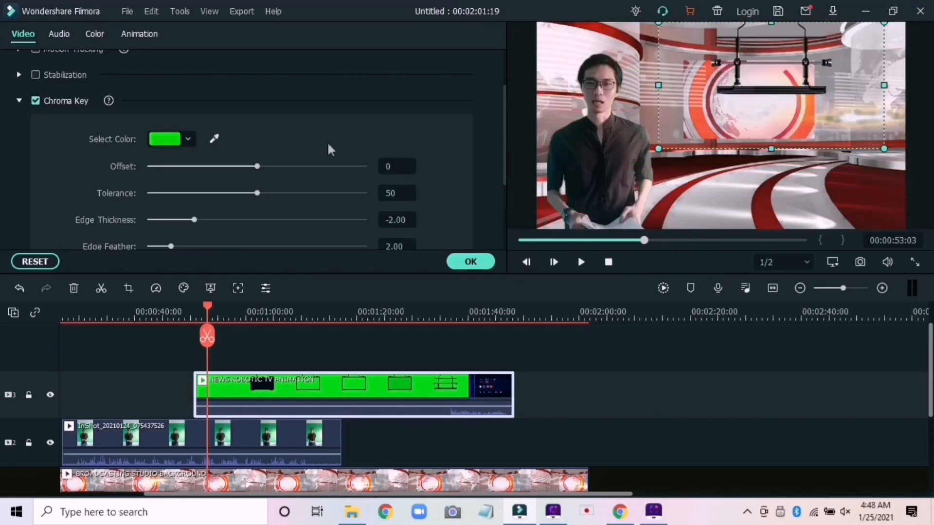
pyautogui.click(264, 167)
pyautogui.scroll(-3, 418, 164)
pyautogui.click(471, 262)
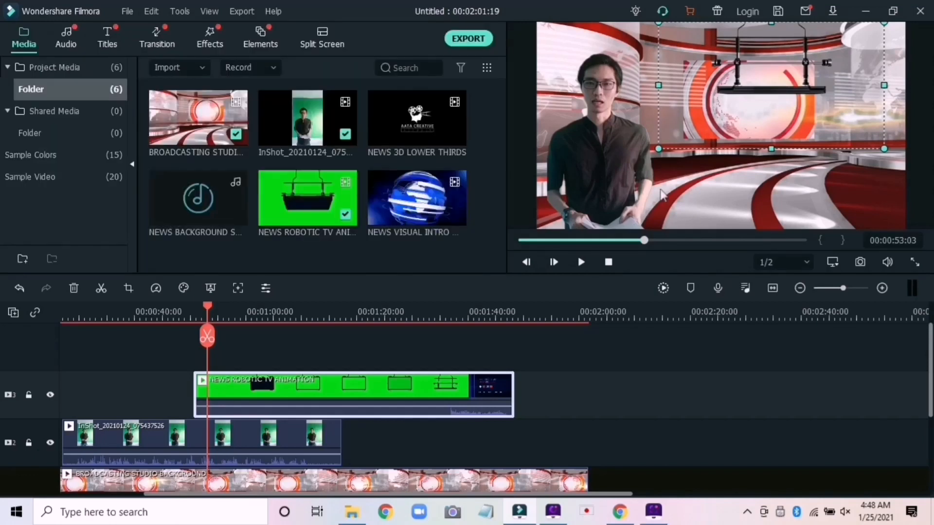
# Enlarge the robotic TV animation and reposition it over the studio's round screen beside the presenter.
pyautogui.press('space')
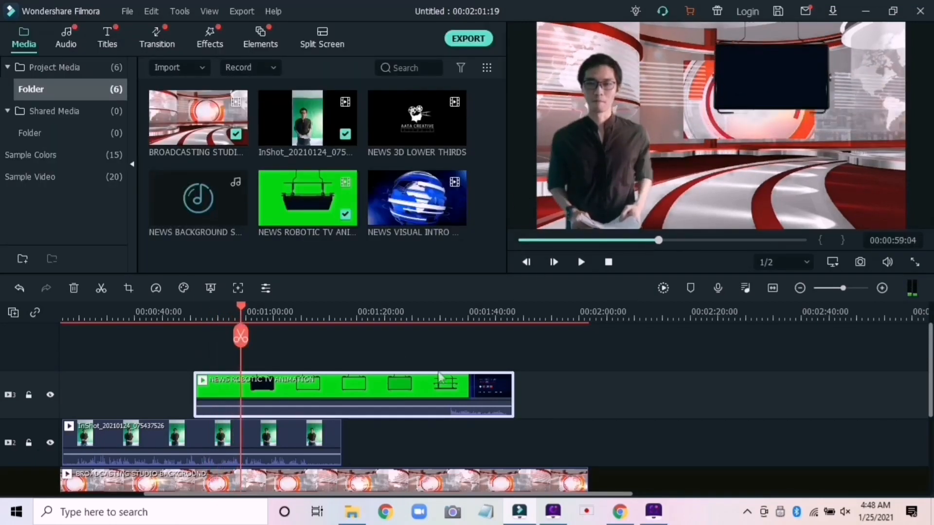
pyautogui.doubleClick(462, 384)
pyautogui.moveTo(660, 149); pyautogui.dragTo(622, 191)
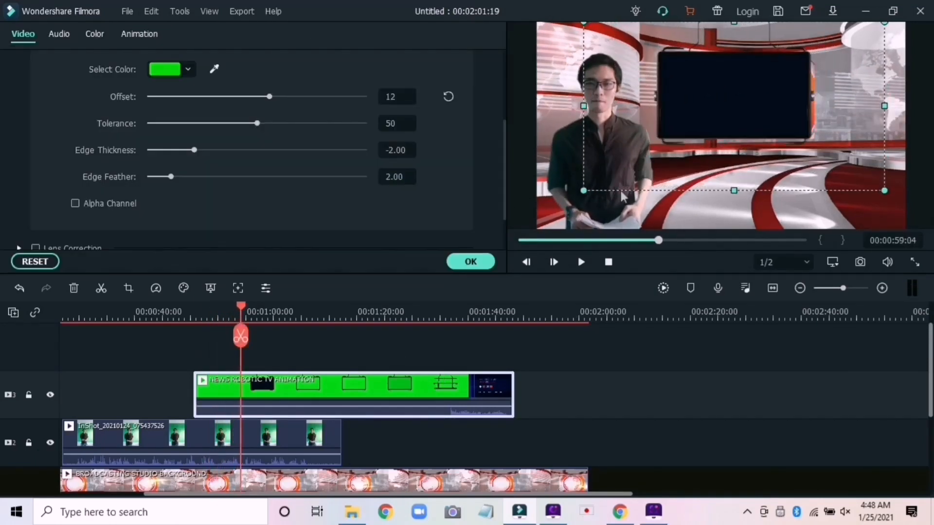
pyautogui.click(667, 377)
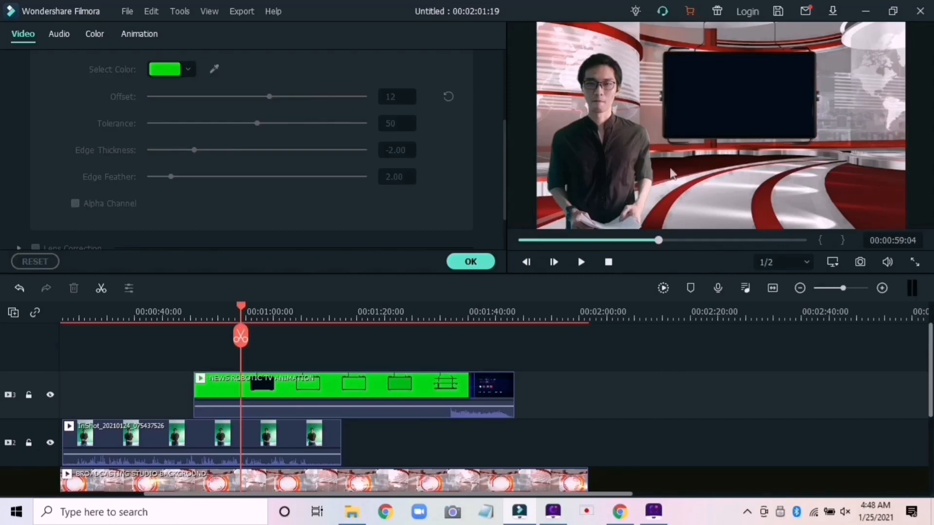
pyautogui.click(754, 110)
pyautogui.moveTo(754, 109); pyautogui.dragTo(757, 109)
pyautogui.click(679, 372)
# Add the NEWS 3D LOWER THIRDS clip to the timeline at 00:02:04:18, after the studio background clip.
pyautogui.moveTo(241, 337); pyautogui.dragTo(605, 336)
pyautogui.press('space')
pyautogui.click(470, 262)
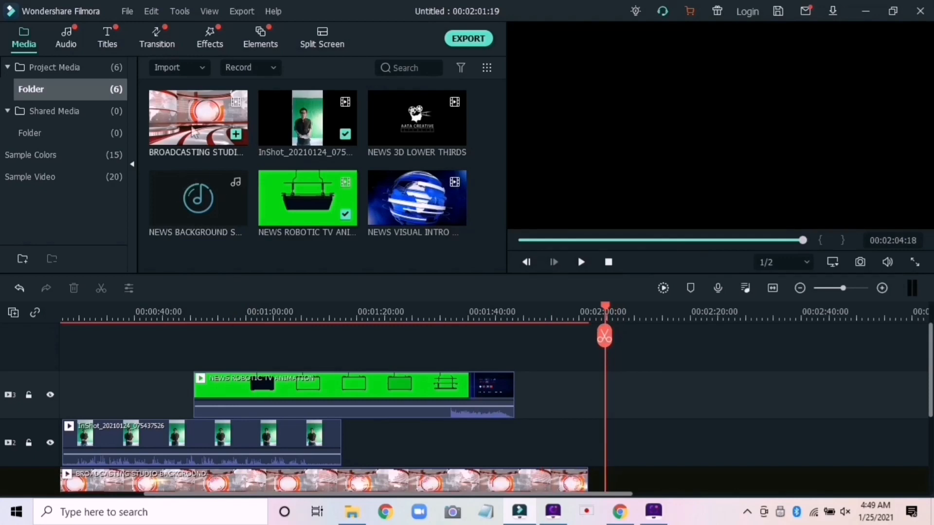
pyautogui.click(455, 134)
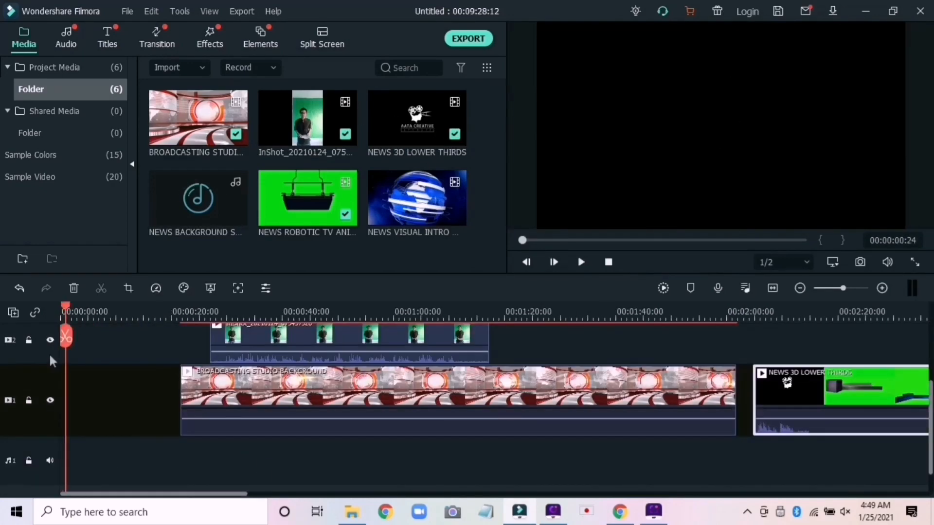
# Split the lower-thirds clip at 00:04:17:08, just before the red circle-and-bar graphic, and delete the part before it.
pyautogui.moveTo(422, 472); pyautogui.dragTo(383, 469)
pyautogui.moveTo(108, 309); pyautogui.dragTo(446, 340)
pyautogui.moveTo(390, 493); pyautogui.dragTo(417, 481)
pyautogui.moveTo(314, 307); pyautogui.dragTo(454, 311)
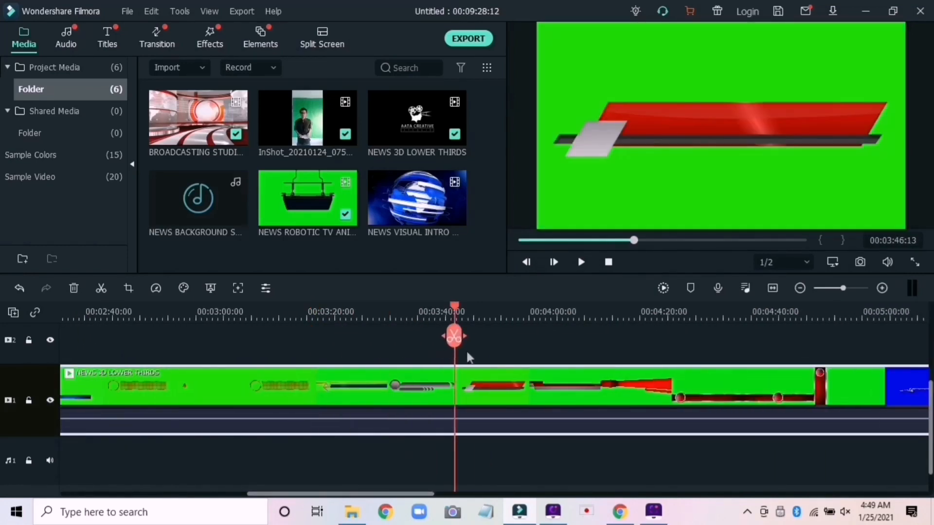
pyautogui.press('space')
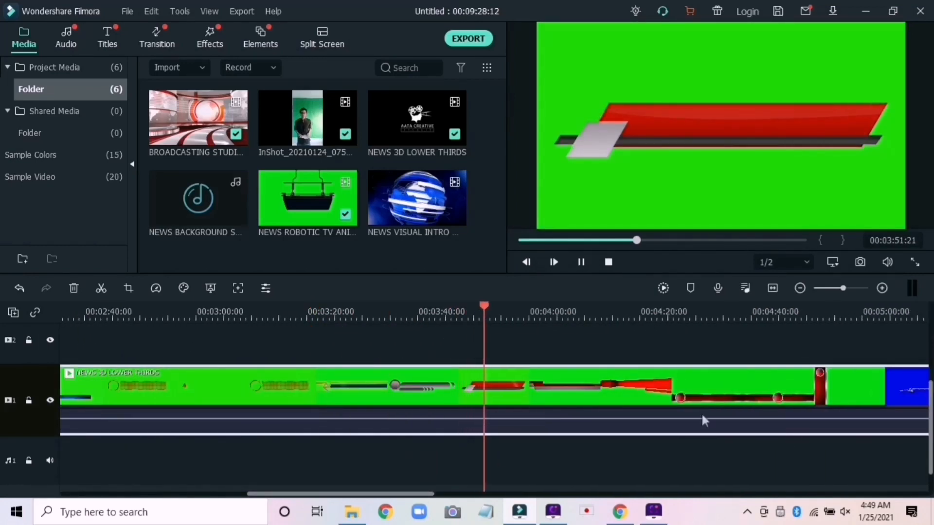
pyautogui.moveTo(495, 311); pyautogui.dragTo(628, 397)
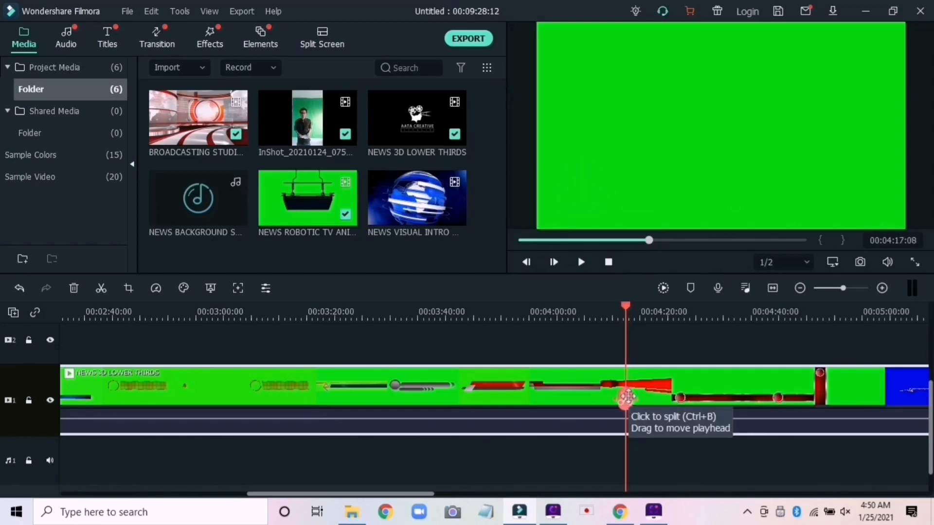
pyautogui.click(625, 401)
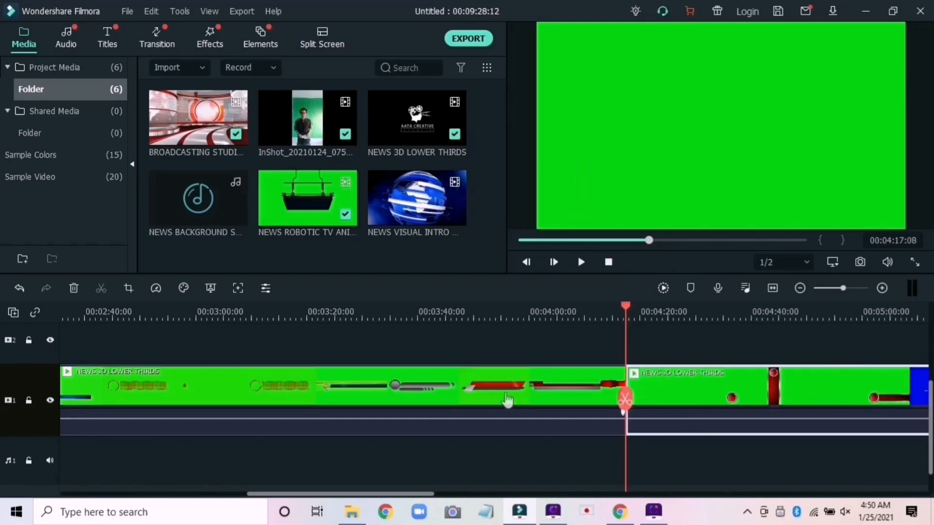
pyautogui.press('Delete')
# Split the remaining lower-thirds clip at 00:02:16:19, where the first graphic ends, and delete the rest.
pyautogui.moveTo(496, 313); pyautogui.dragTo(568, 351)
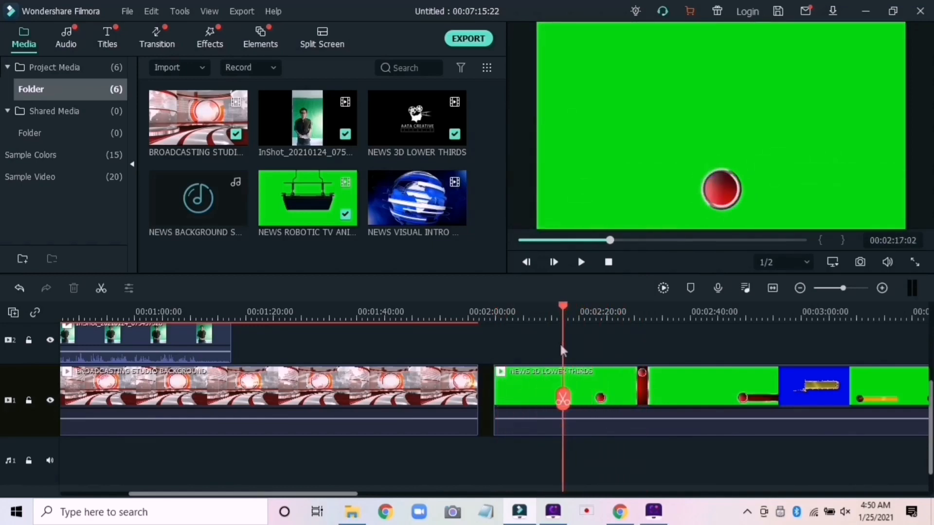
pyautogui.click(561, 399)
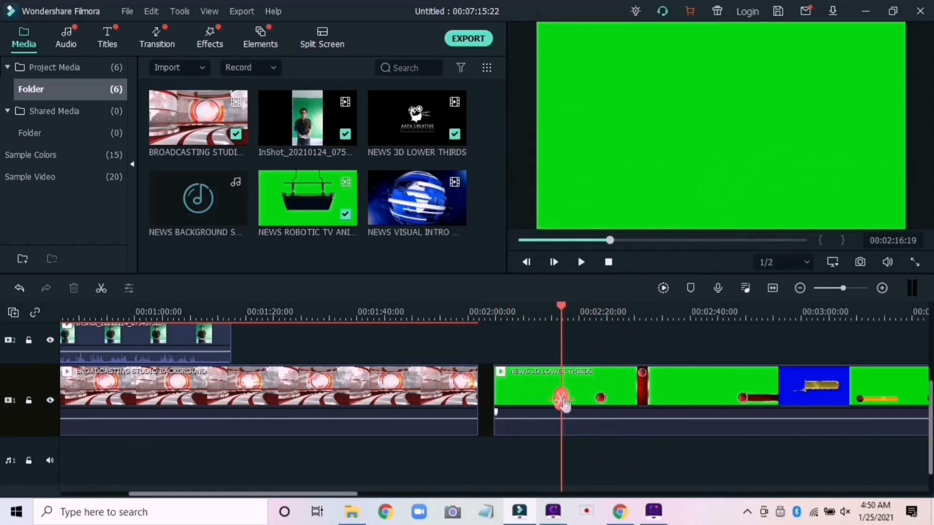
pyautogui.click(635, 411)
pyautogui.press('Delete')
# Move the trimmed lower-third clip to a new track above the robotic TV animation, starting at about 00:00:30.
pyautogui.moveTo(523, 389); pyautogui.dragTo(131, 393)
pyautogui.moveTo(559, 312); pyautogui.dragTo(190, 359)
pyautogui.scroll(-2, 191, 413)
pyautogui.scroll(1, 365, 395)
pyautogui.moveTo(381, 368); pyautogui.dragTo(255, 351)
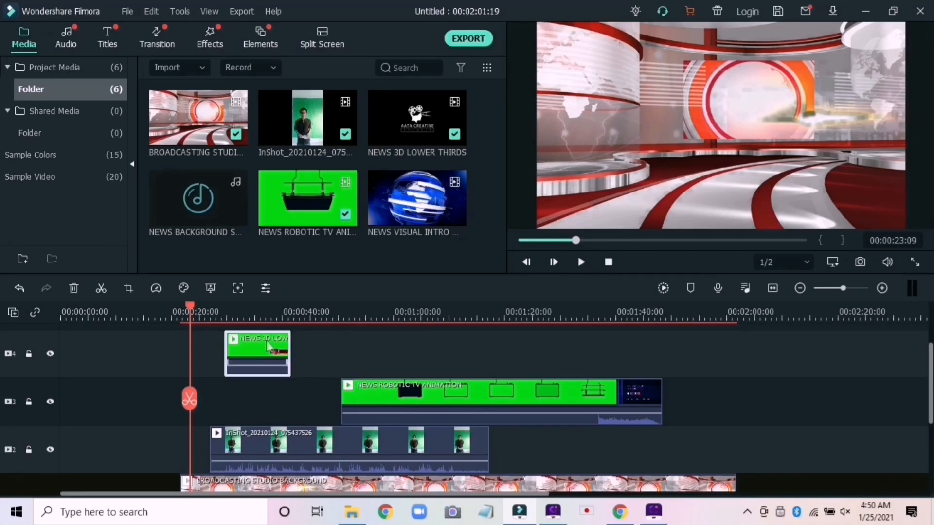
# Enable Chroma Key on the lower-third clip and shrink it across the presenter's waist in the frame's lower-left area.
pyautogui.press('space')
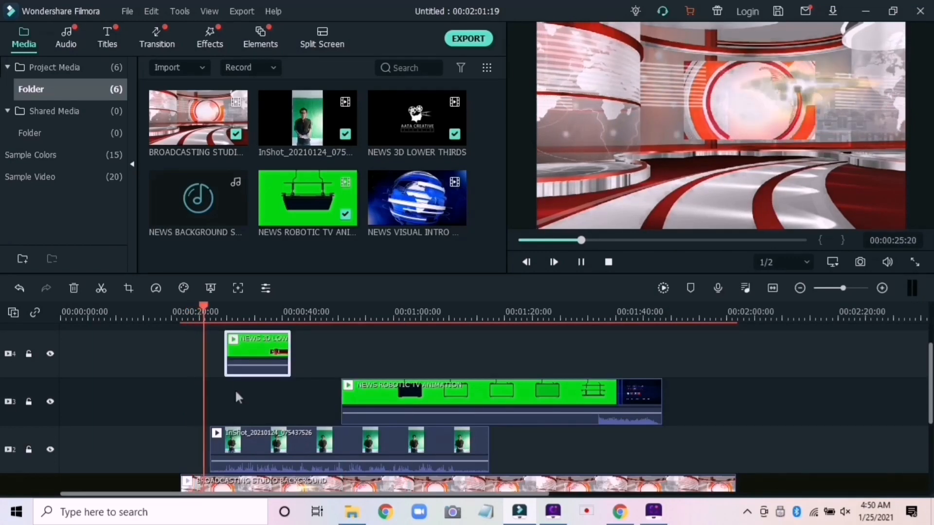
pyautogui.press('space')
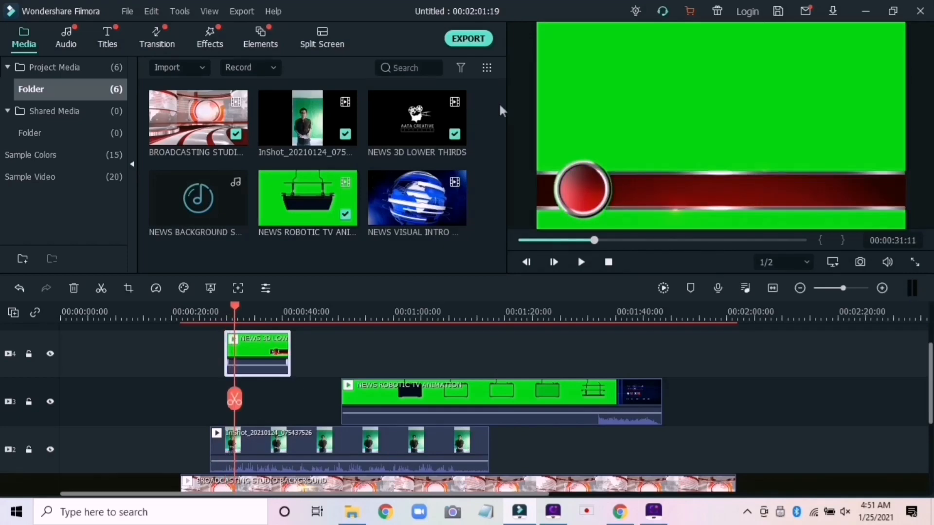
pyautogui.doubleClick(266, 350)
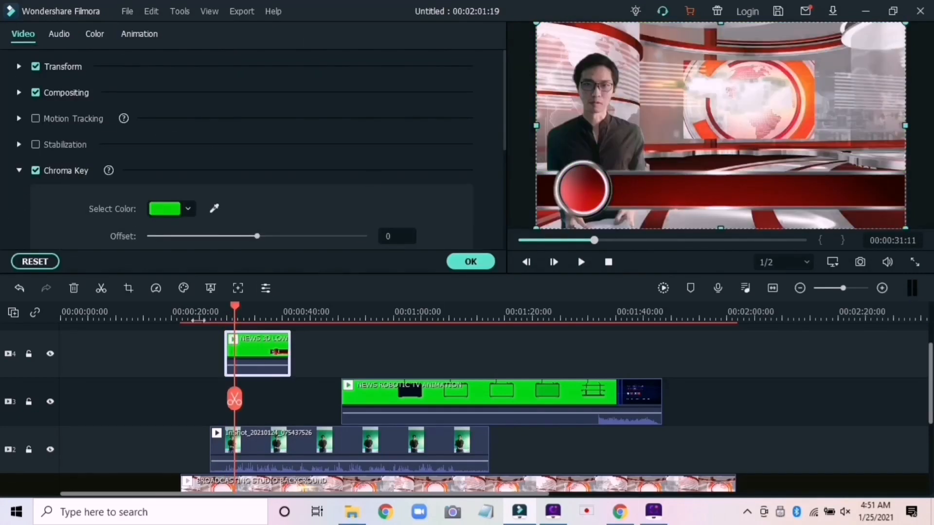
pyautogui.moveTo(884, 47); pyautogui.dragTo(694, 113)
pyautogui.moveTo(639, 169); pyautogui.dragTo(638, 161)
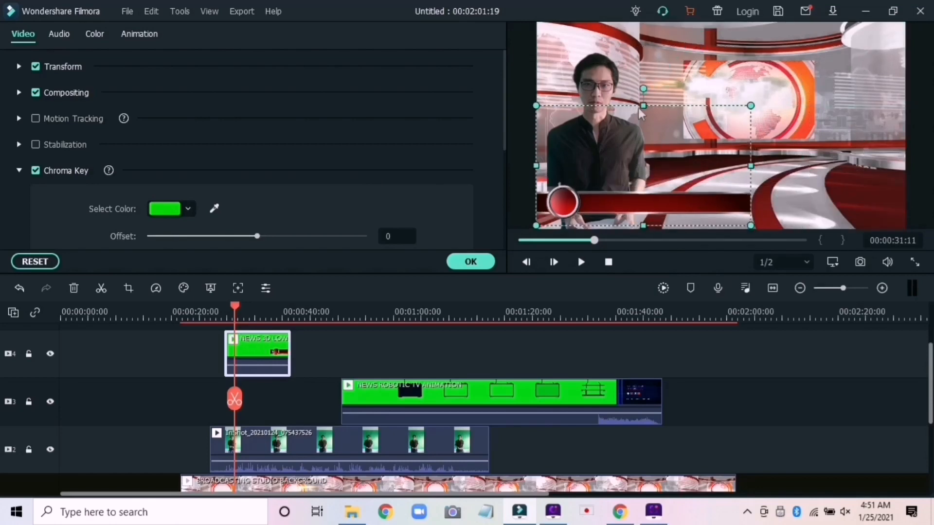
pyautogui.moveTo(752, 98)
pyautogui.mouseDown()
pyautogui.moveTo(764, 88)
pyautogui.moveTo(738, 86)
pyautogui.mouseUp()
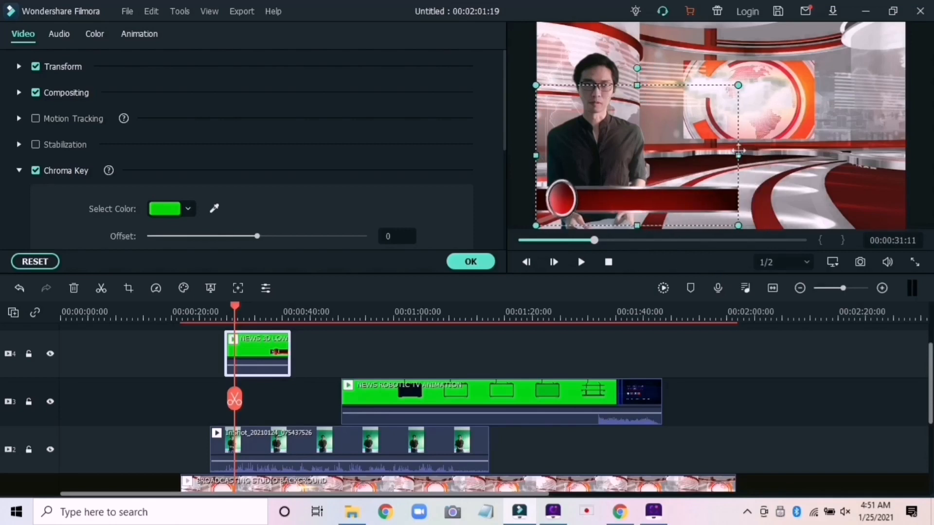
pyautogui.hotkey('ctrl', 'z')
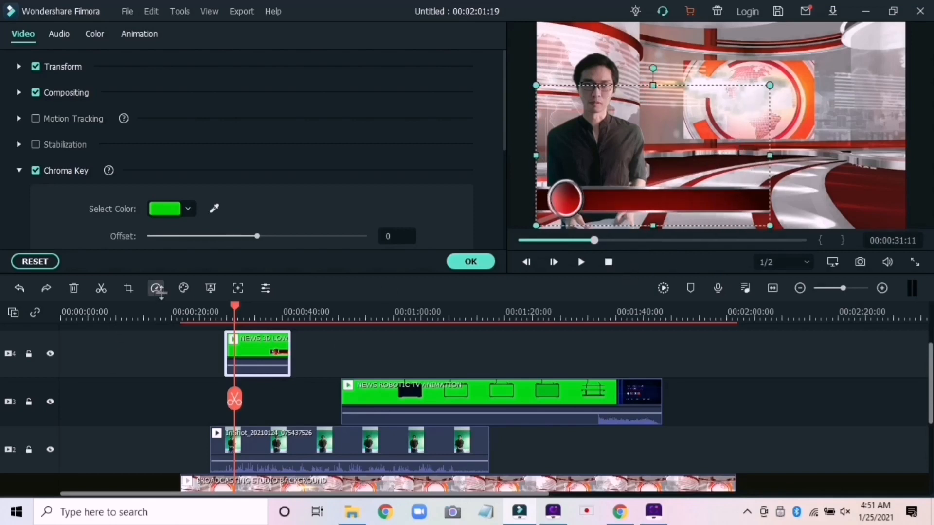
# Crop the lower-third clip to shorten its red bar and position it over the presenter's lower body.
pyautogui.click(129, 288)
pyautogui.click(302, 391)
pyautogui.moveTo(660, 211); pyautogui.dragTo(574, 250)
pyautogui.click(615, 427)
pyautogui.moveTo(663, 203); pyautogui.dragTo(631, 206)
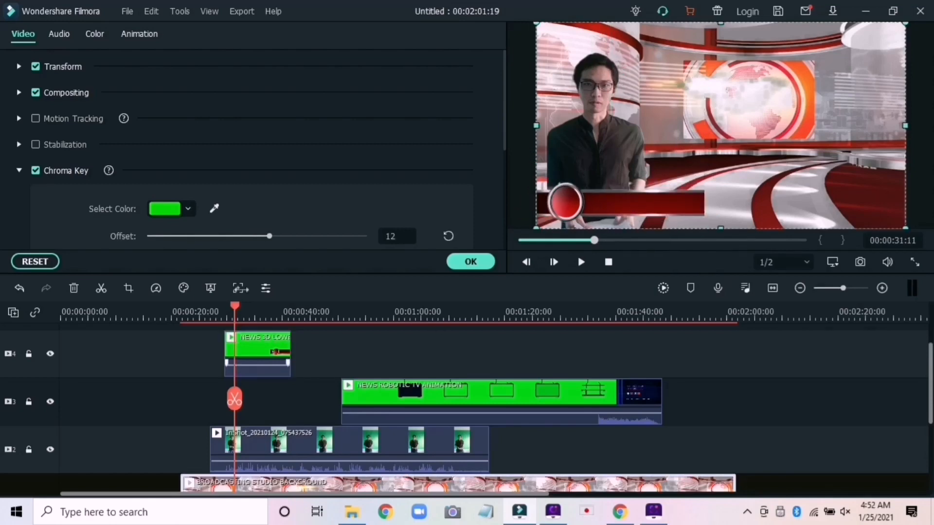
# Preview the lower third over the presenter from about 00:00:28 and close the clip settings.
pyautogui.click(219, 313)
pyautogui.click(581, 262)
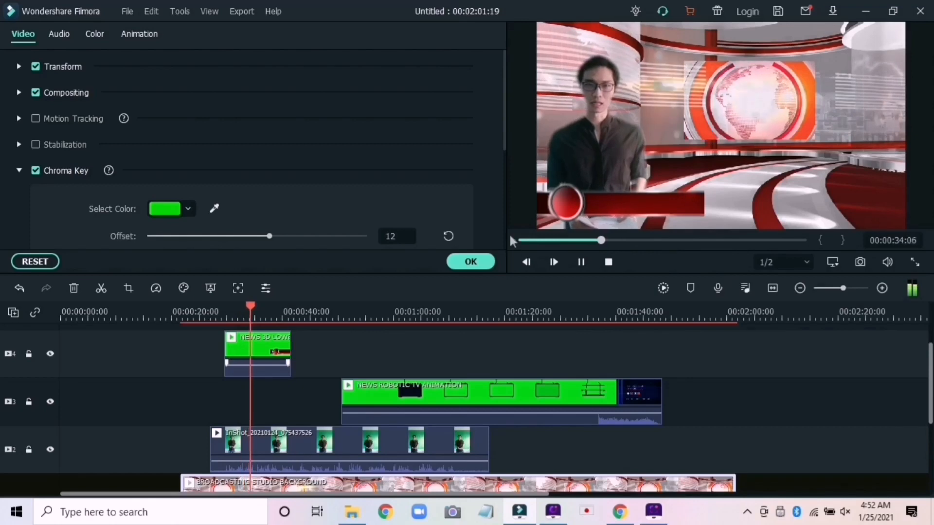
pyautogui.click(258, 398)
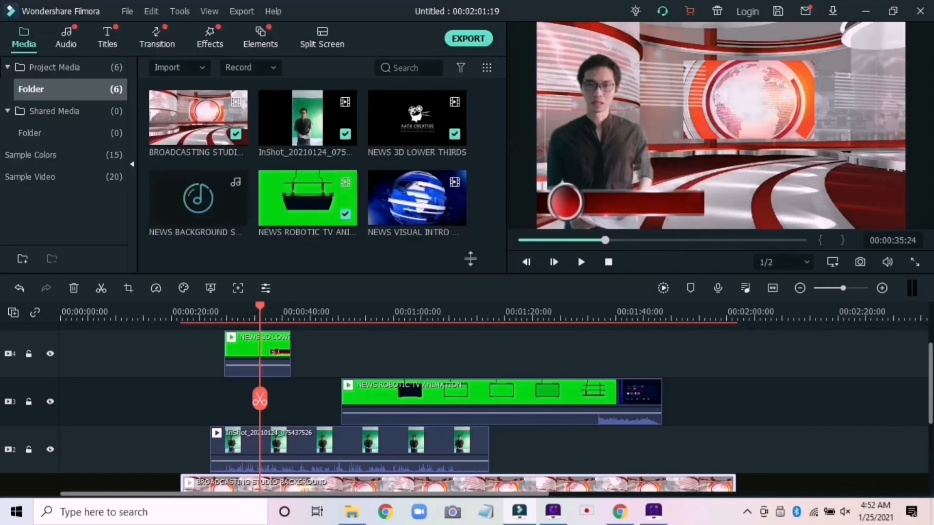
# Add the Default Title to a new track above the lower-third clip.
pyautogui.click(107, 38)
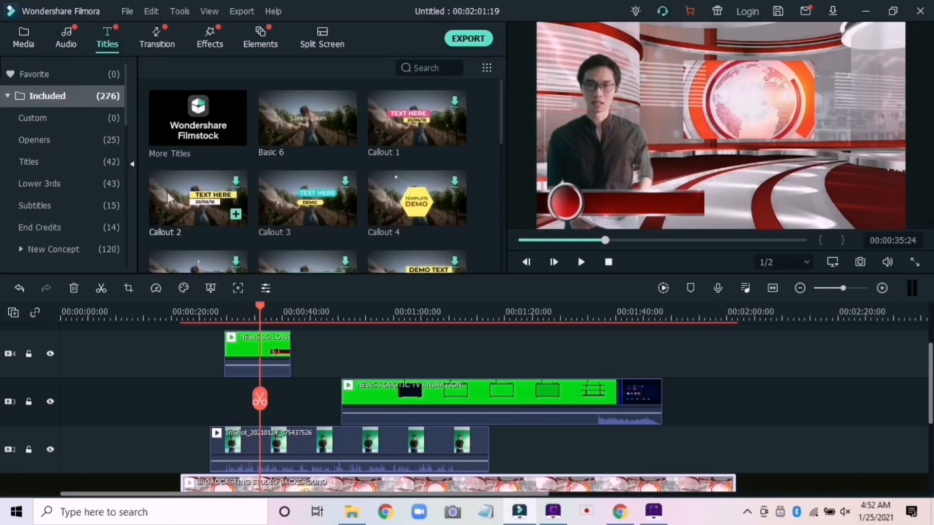
pyautogui.click(54, 184)
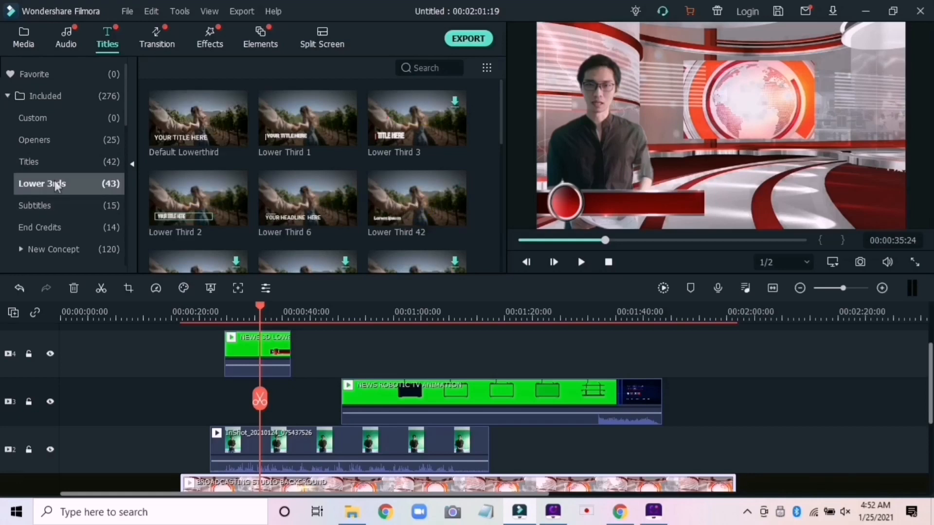
pyautogui.click(104, 159)
pyautogui.moveTo(198, 122); pyautogui.dragTo(267, 400)
# Play the lower third's entrance and move the title clip to start at 00:00:31:11.
pyautogui.moveTo(257, 311); pyautogui.dragTo(233, 316)
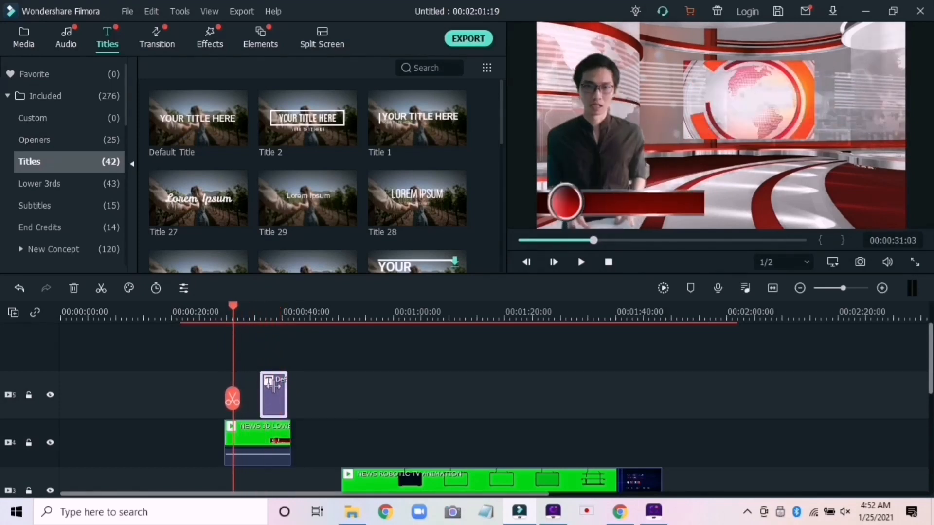
pyautogui.press('space')
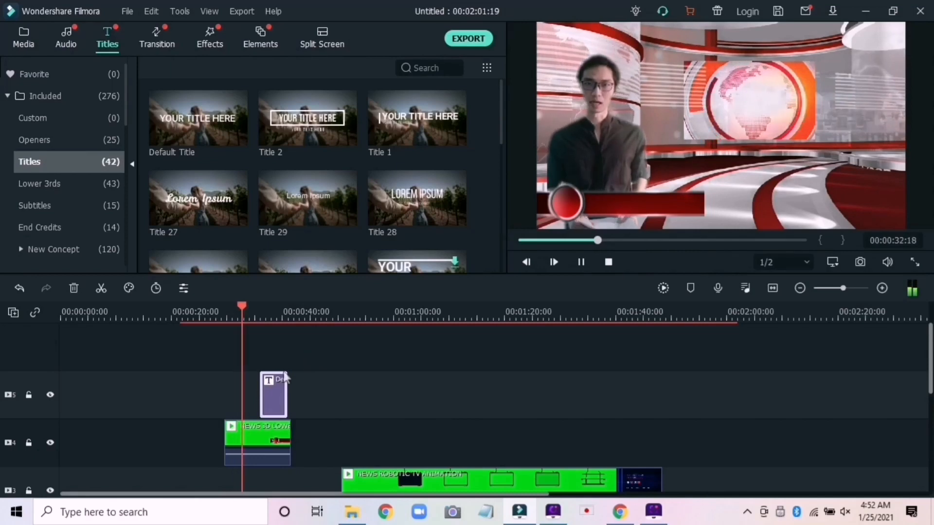
pyautogui.moveTo(221, 313); pyautogui.dragTo(204, 316)
pyautogui.press('space')
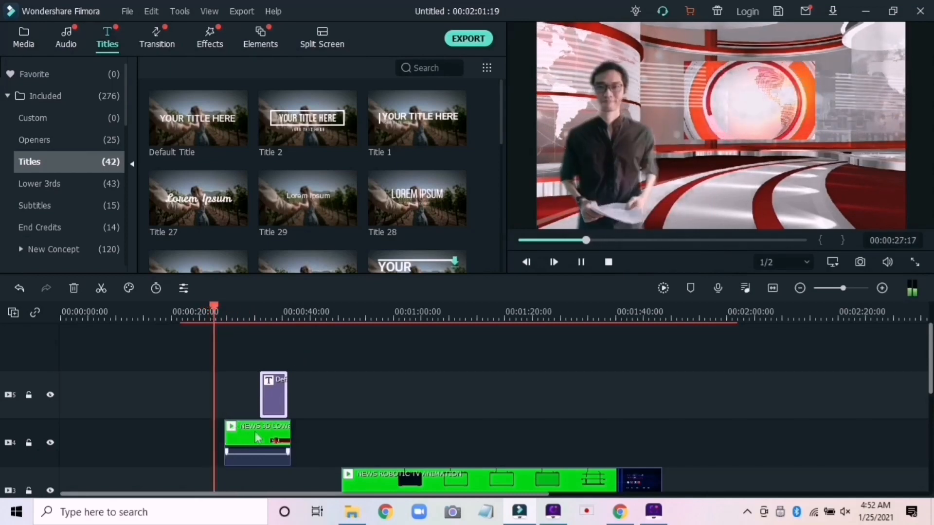
pyautogui.press('space')
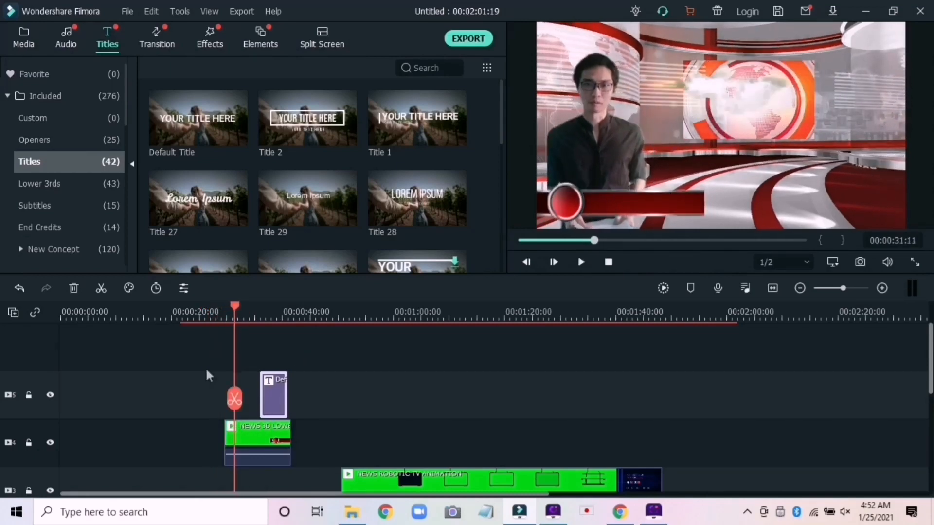
pyautogui.click(731, 146)
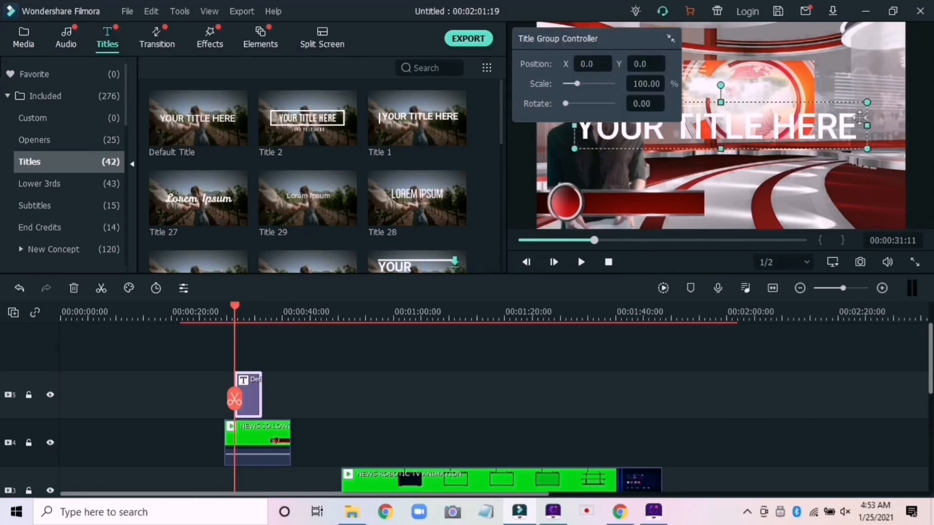
# Shrink the title text and fit it inside the lower third's red bar.
pyautogui.moveTo(840, 117); pyautogui.dragTo(679, 204)
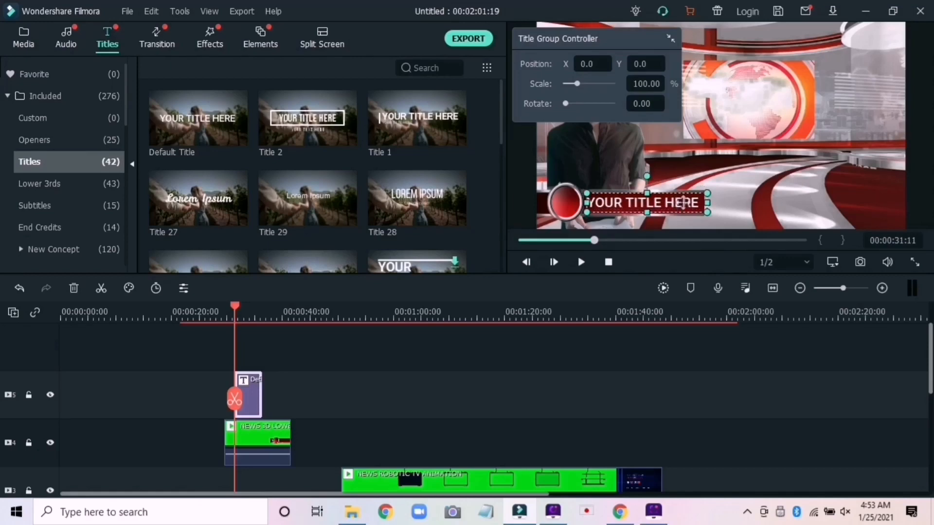
pyautogui.scroll(-3, 408, 146)
pyautogui.scroll(3, 395, 150)
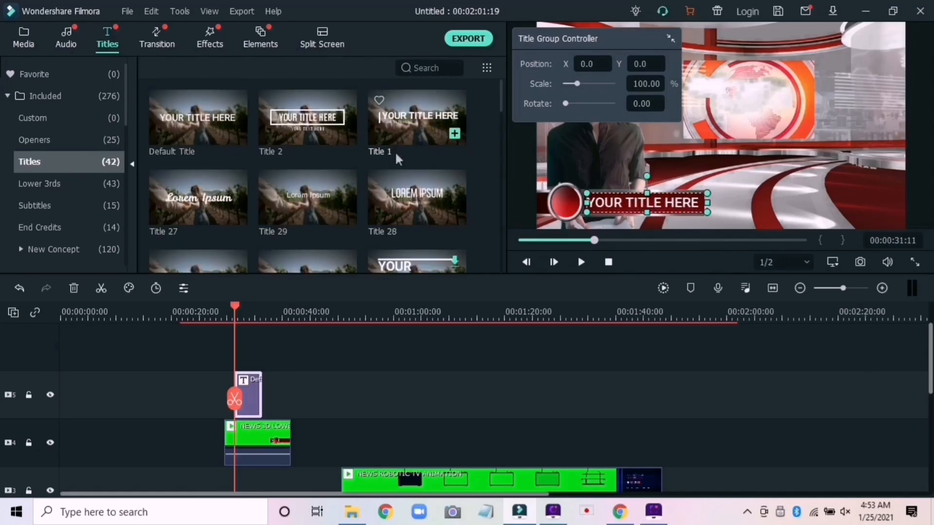
# Replace the title's placeholder text with the presenter's name.
pyautogui.doubleClick(253, 403)
pyautogui.moveTo(324, 135); pyautogui.dragTo(243, 139)
pyautogui.write('c')
pyautogui.hotkey('ctrl', 'a')
pyautogui.press('BackSpace')
pyautogui.write('c')
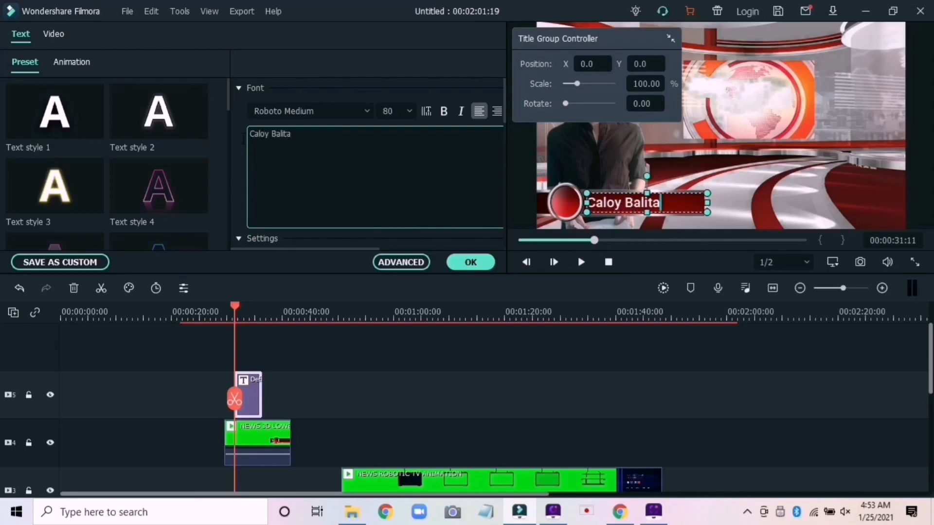
pyautogui.click(470, 263)
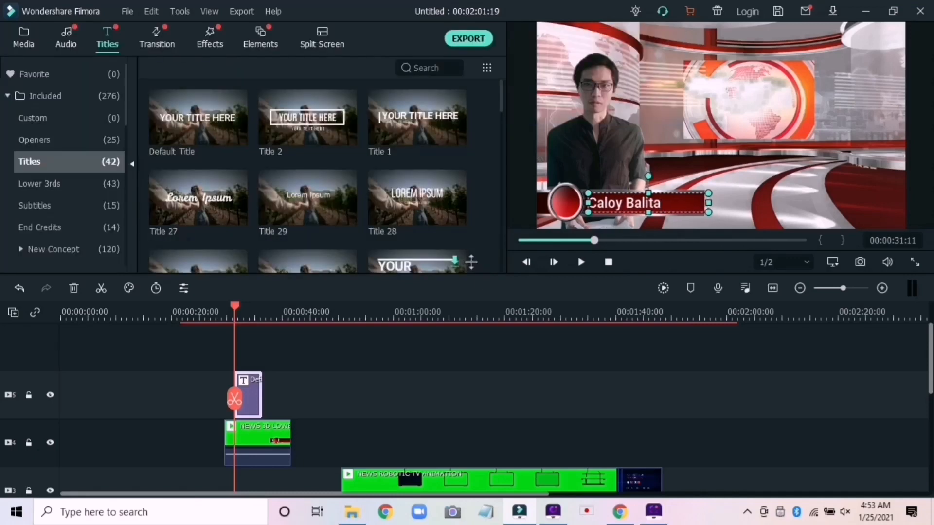
# Apply the Up Dir Insert text animation to the name title.
pyautogui.doubleClick(257, 399)
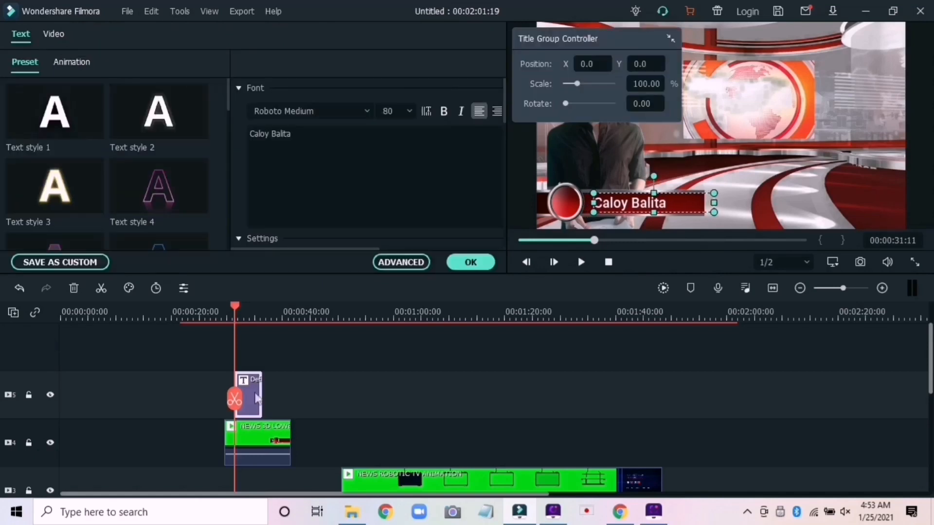
pyautogui.click(71, 63)
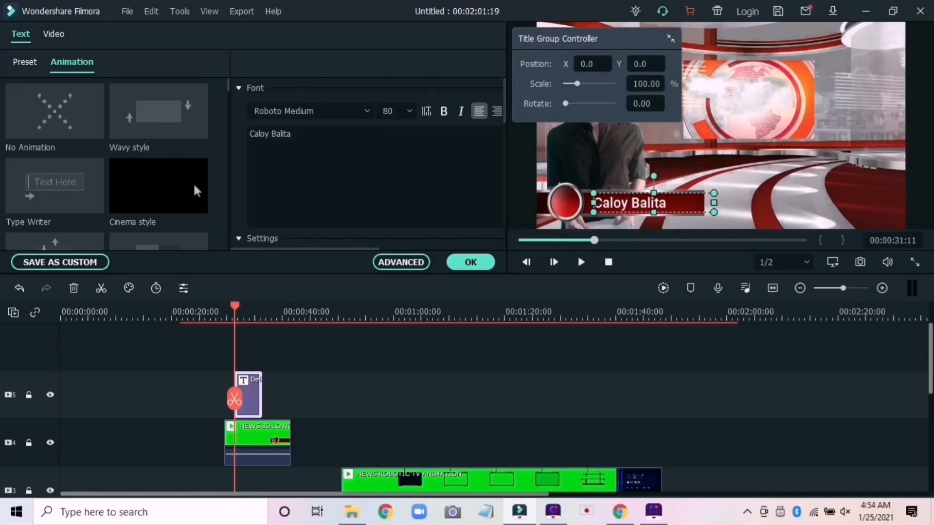
pyautogui.scroll(-10, 194, 183)
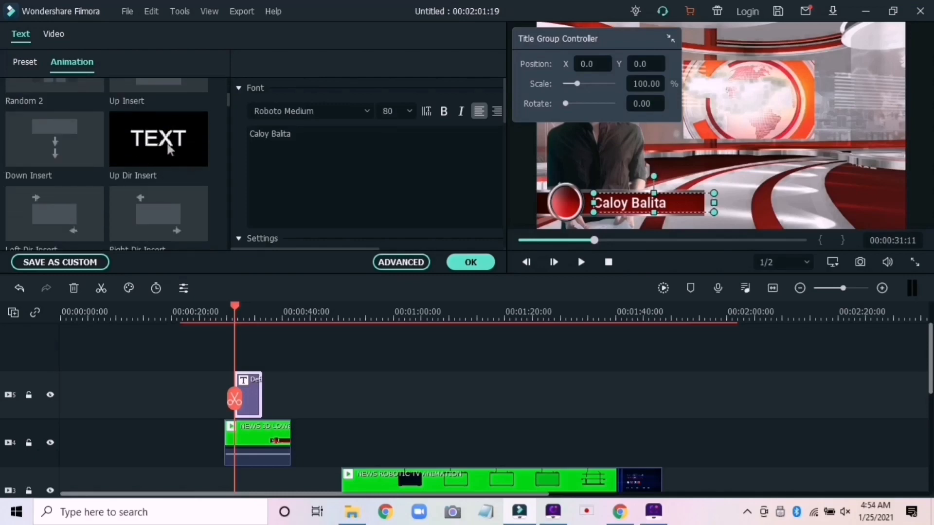
pyautogui.click(141, 145)
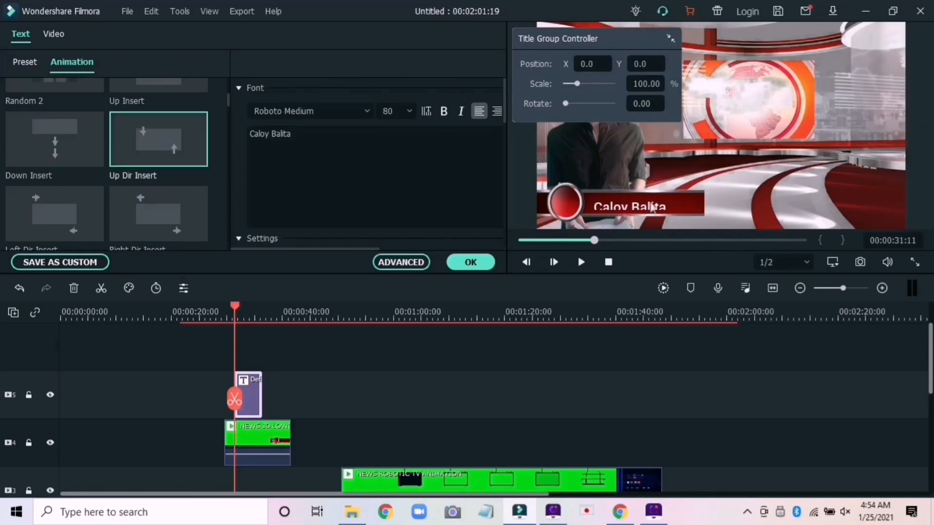
pyautogui.click(489, 260)
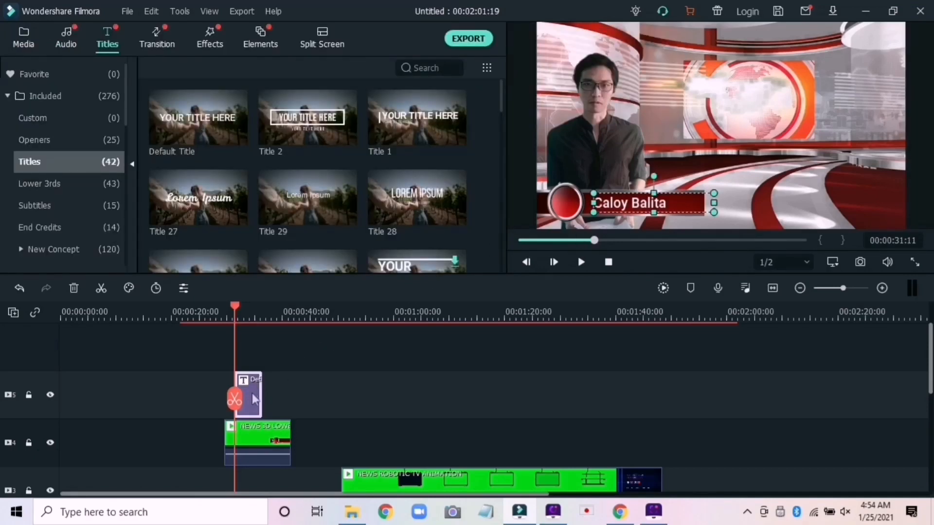
# Extend the title clip almost to the end of the lower third, then enlarge its text and reposition it within the red bar.
pyautogui.moveTo(262, 395); pyautogui.dragTo(285, 395)
pyautogui.press('space')
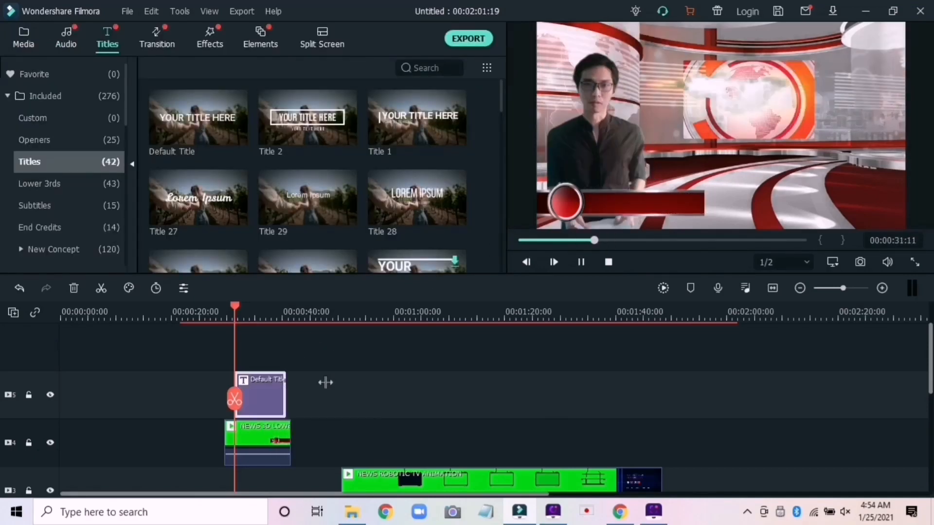
pyautogui.click(248, 399)
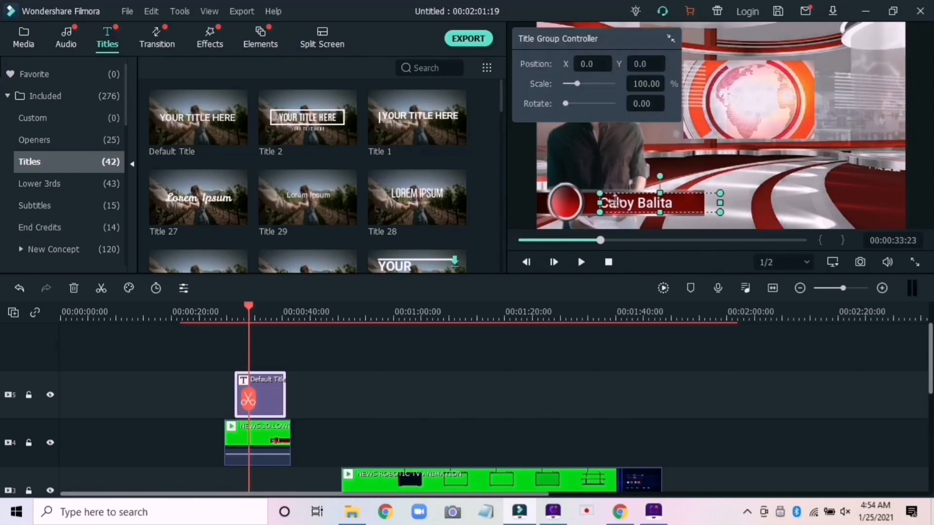
pyautogui.moveTo(601, 193); pyautogui.dragTo(578, 190)
pyautogui.moveTo(639, 212); pyautogui.dragTo(649, 212)
pyautogui.click(804, 180)
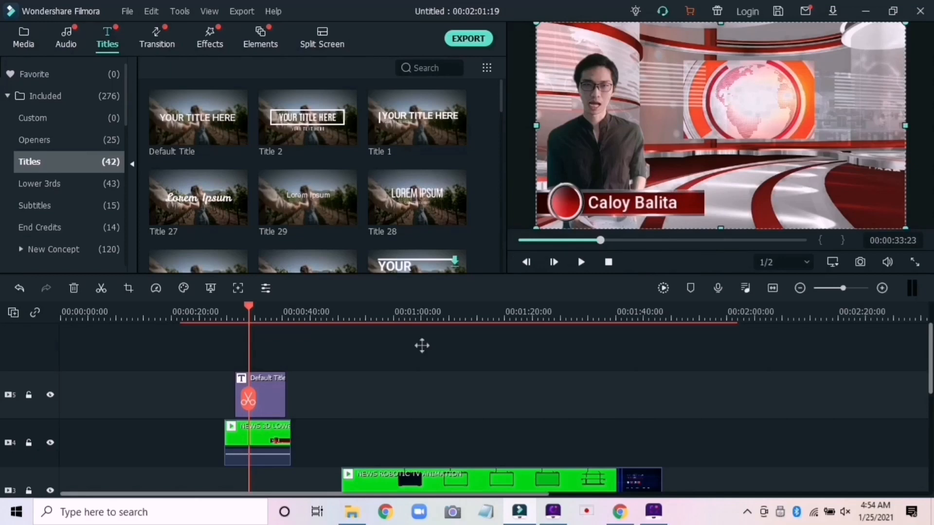
# Play back the animated lower third and move the robotic TV animation clip earlier, starting shortly after the lower third ends.
pyautogui.moveTo(252, 306); pyautogui.dragTo(212, 307)
pyautogui.click(579, 262)
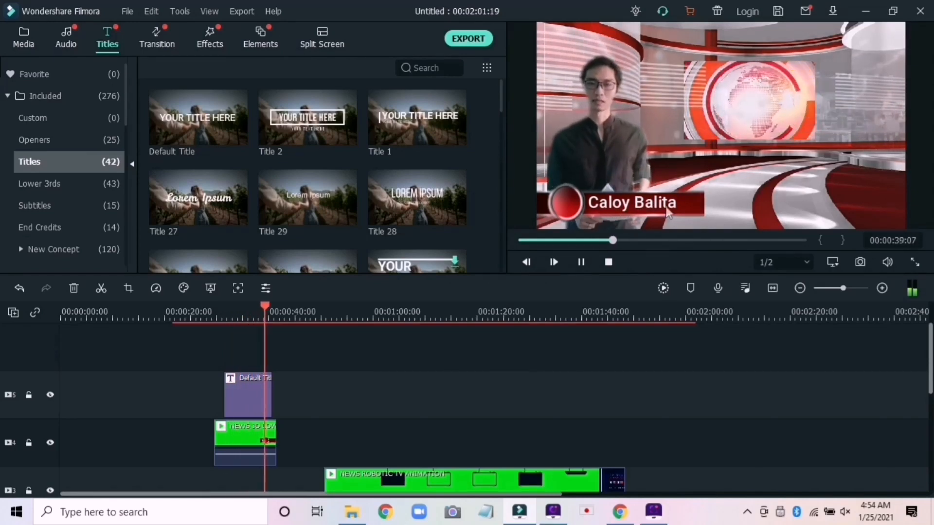
pyautogui.scroll(-3, 525, 358)
pyautogui.moveTo(431, 401); pyautogui.dragTo(390, 404)
pyautogui.moveTo(282, 305); pyautogui.dragTo(267, 305)
pyautogui.press('space')
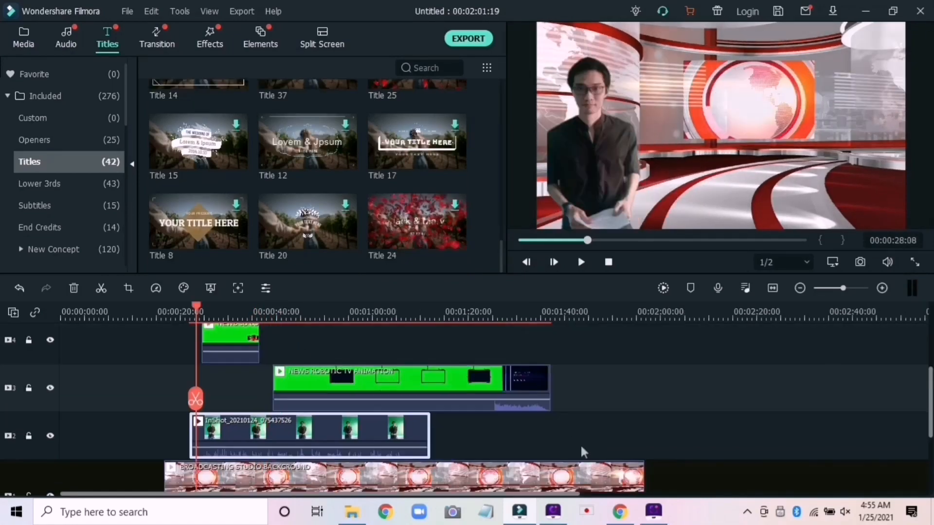
# Shift all clips above the studio background earlier together, so the presenter clip starts with the background.
pyautogui.moveTo(580, 444); pyautogui.dragTo(242, 401)
pyautogui.scroll(-1, 226, 415)
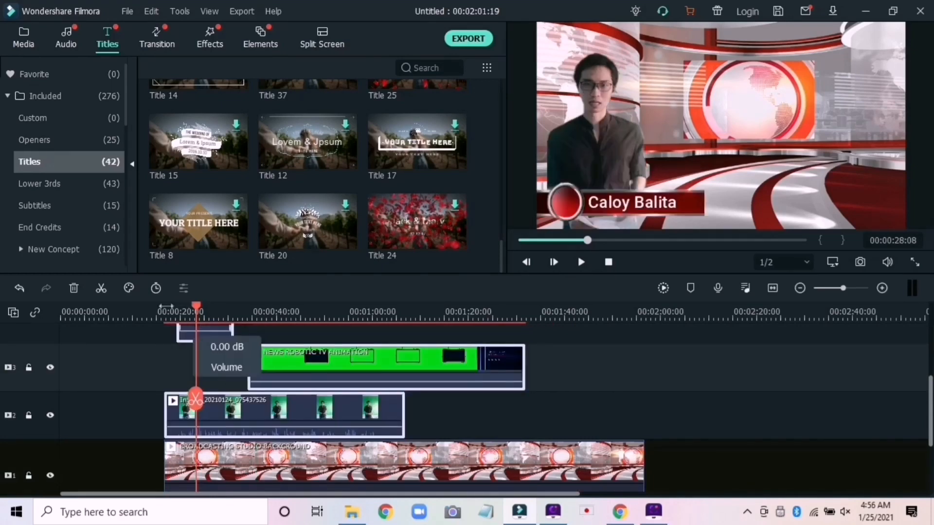
pyautogui.click(158, 314)
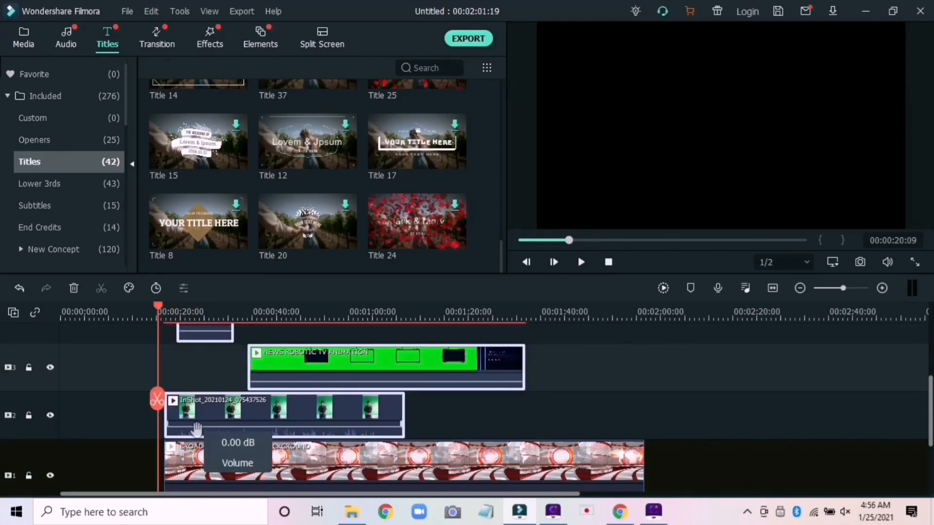
# Raise the audio volume of the presenter clip on the timeline.
pyautogui.moveTo(196, 427); pyautogui.dragTo(196, 423)
pyautogui.click(280, 383)
pyautogui.scroll(4, 237, 393)
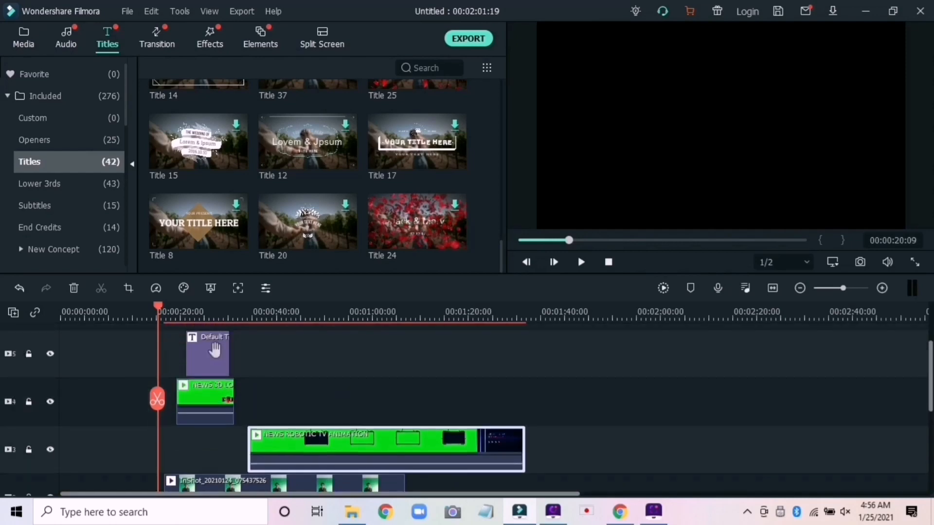
pyautogui.scroll(-3, 191, 403)
# Apply the Fade In preset animation to the presenter clip.
pyautogui.doubleClick(207, 437)
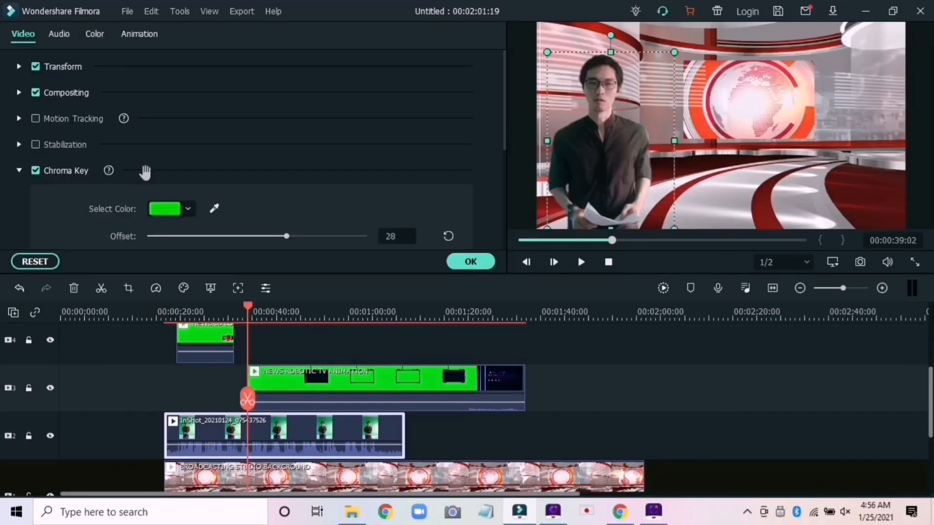
pyautogui.click(129, 34)
pyautogui.doubleClick(68, 146)
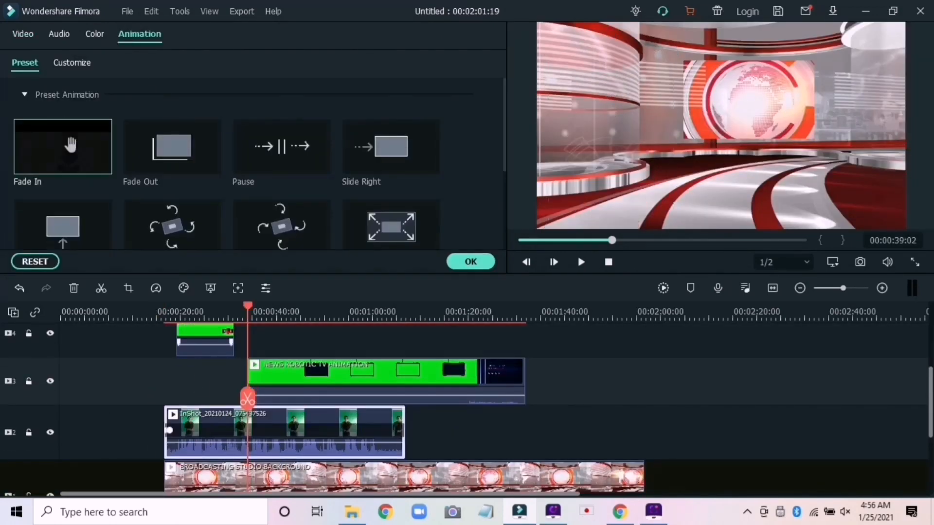
pyautogui.click(479, 262)
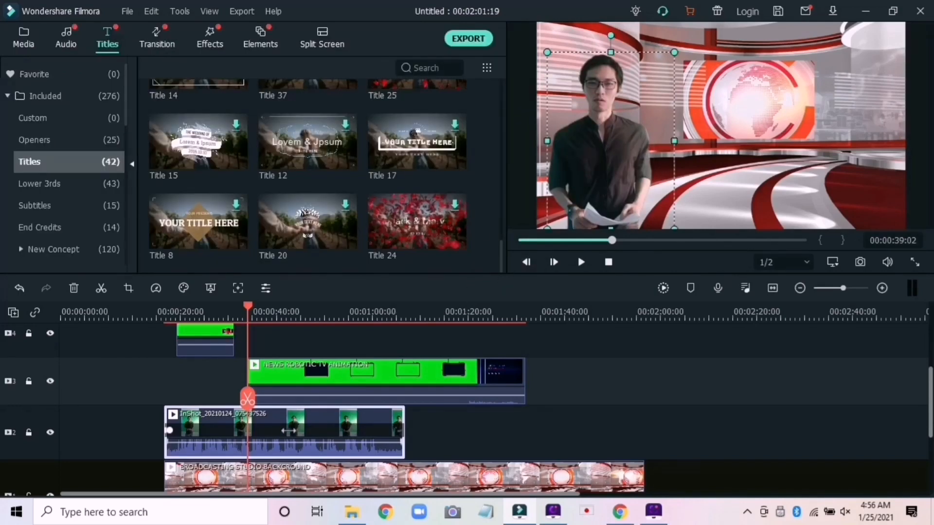
# Set the presenter clip's chroma key offset to 13 and edge feather to 1.66, and play the keyed result.
pyautogui.doubleClick(260, 426)
pyautogui.click(473, 263)
pyautogui.doubleClick(305, 426)
pyautogui.click(80, 65)
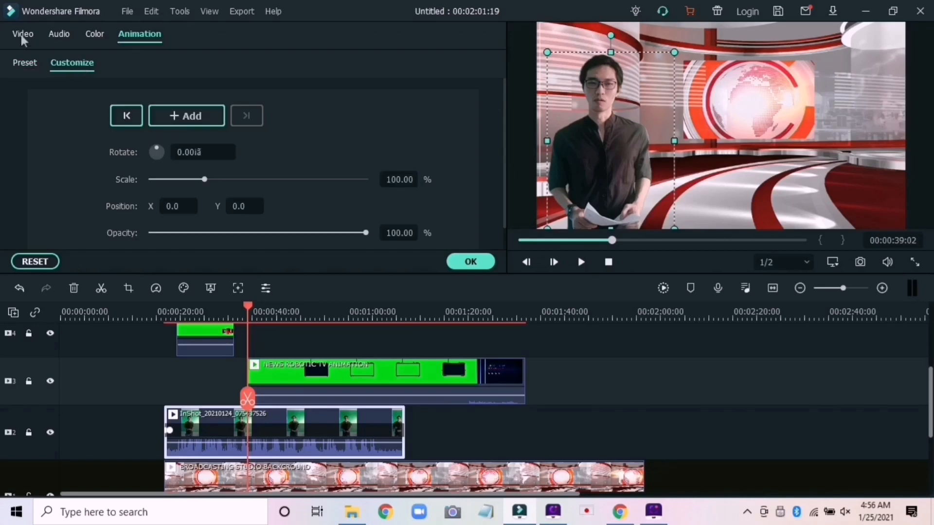
pyautogui.click(22, 34)
pyautogui.scroll(-2, 292, 180)
pyautogui.moveTo(276, 164); pyautogui.dragTo(269, 163)
pyautogui.press('space')
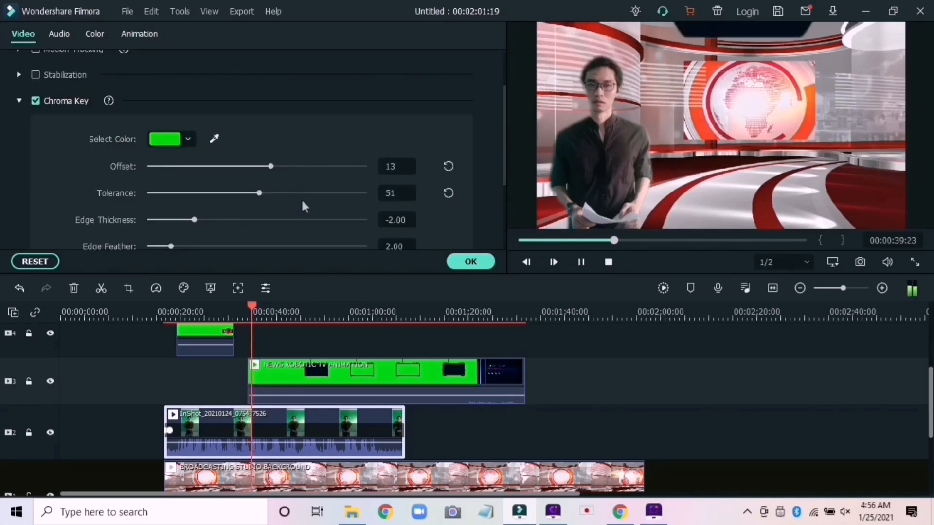
pyautogui.press('space')
pyautogui.moveTo(253, 306); pyautogui.dragTo(167, 305)
pyautogui.press('space')
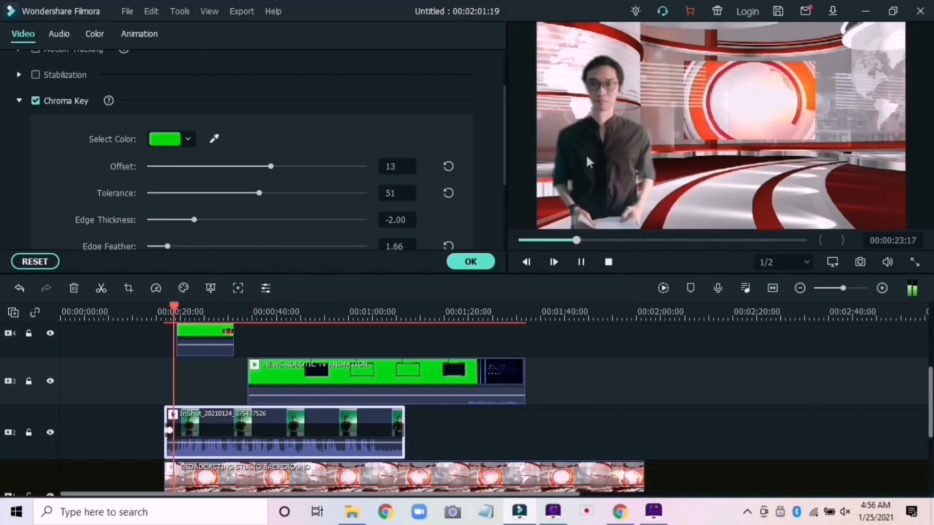
# Split the presenter clip at 00:00:23:24, just before the presenter starts speaking, and delete the opening part.
pyautogui.press('space')
pyautogui.press('space')
pyautogui.press('space')
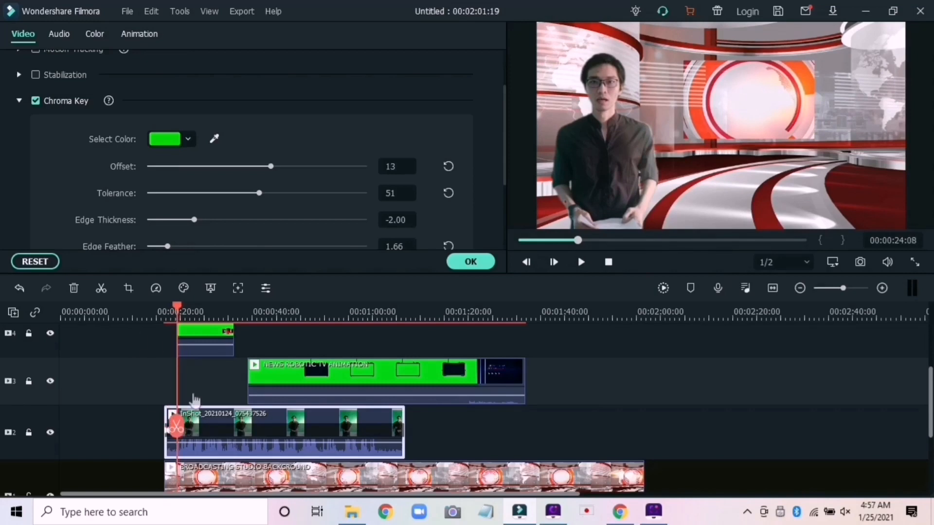
pyautogui.moveTo(179, 307); pyautogui.dragTo(174, 307)
pyautogui.press('space')
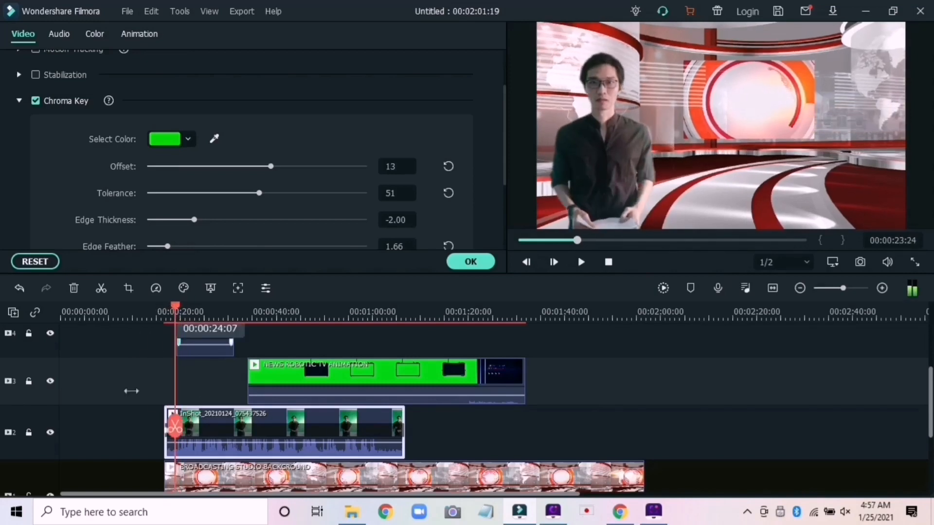
pyautogui.press('space')
pyautogui.click(175, 429)
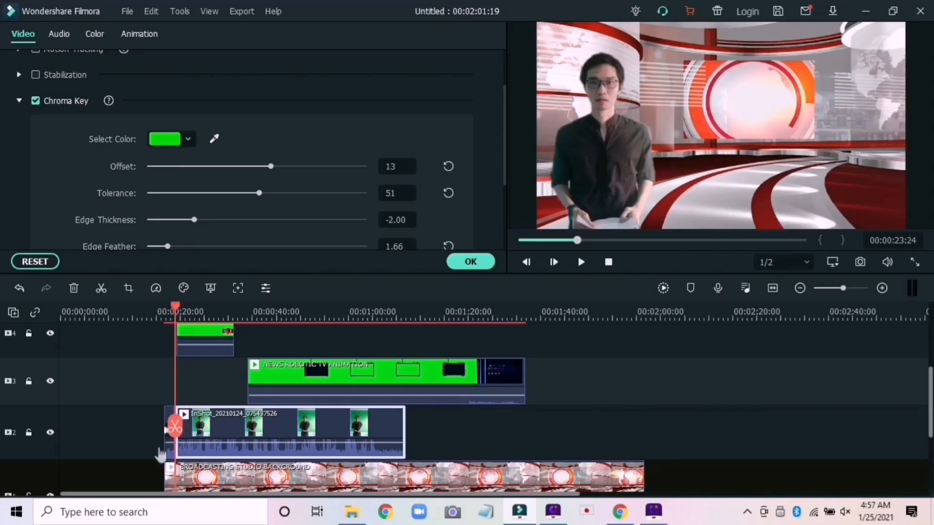
pyautogui.click(169, 413)
pyautogui.press('Delete')
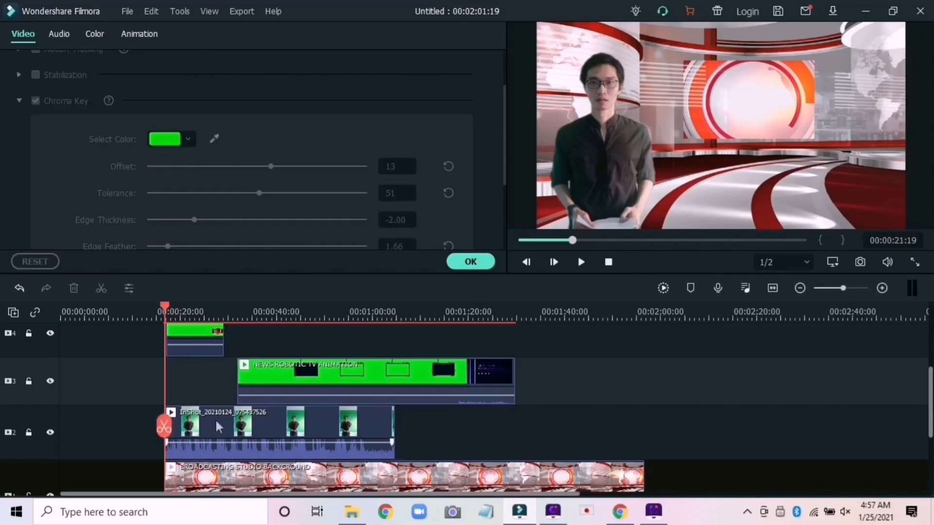
# Play the sequence from the presenter's entrance through the arrival of the robotic TV and close the clip settings.
pyautogui.press('space')
pyautogui.press('space')
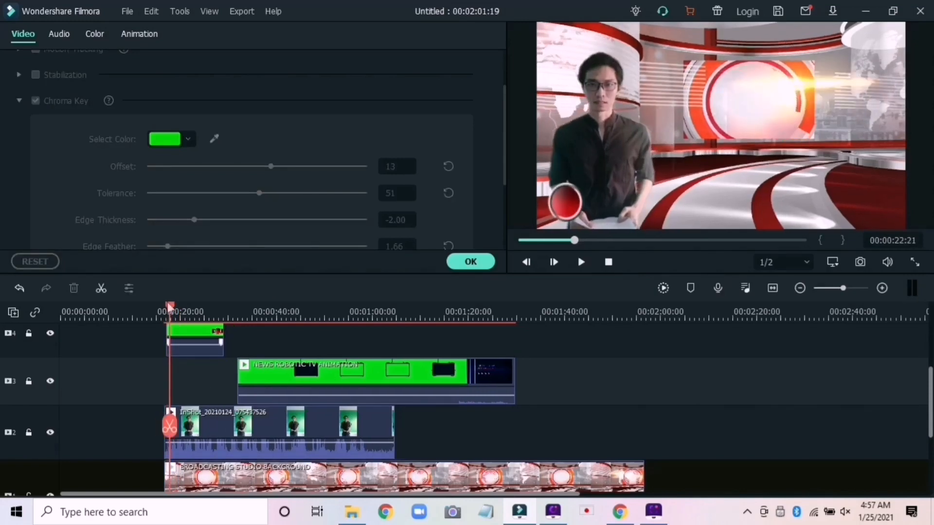
pyautogui.moveTo(170, 307); pyautogui.dragTo(156, 306)
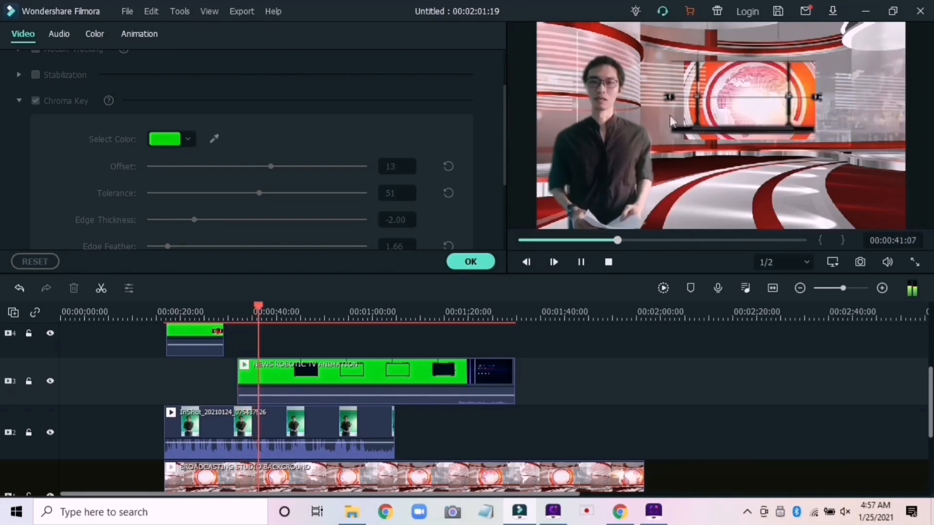
pyautogui.press('space')
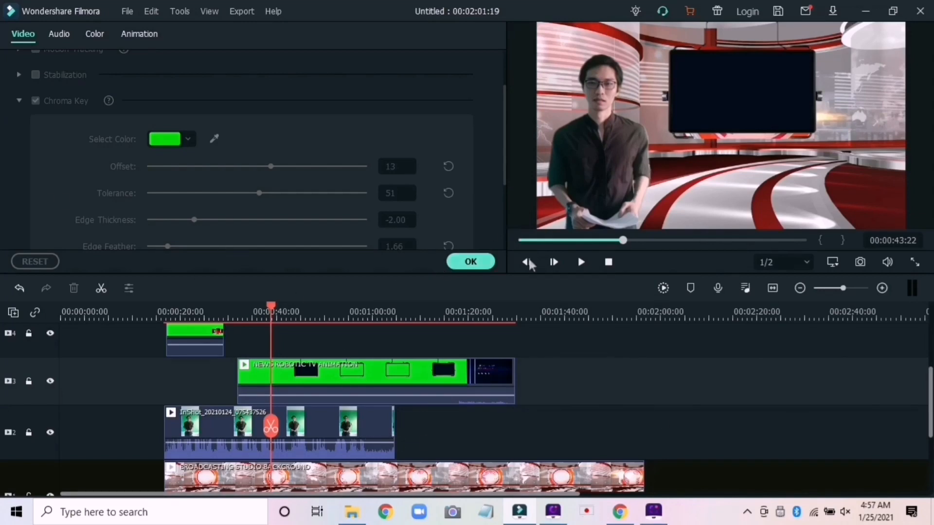
pyautogui.click(488, 264)
# Insert the NEWS VISUAL INTRO clip at 00:00:01:17, ahead of the studio background.
pyautogui.moveTo(271, 307); pyautogui.dragTo(67, 306)
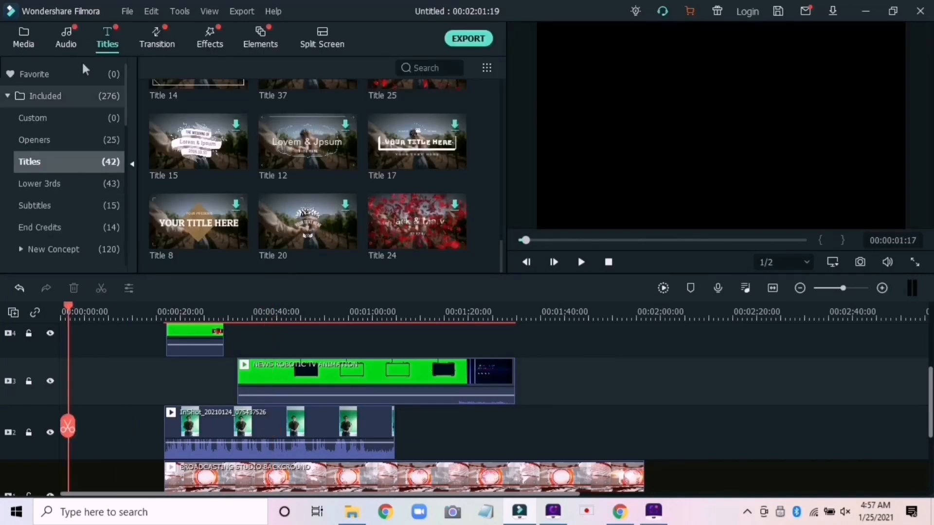
pyautogui.click(20, 42)
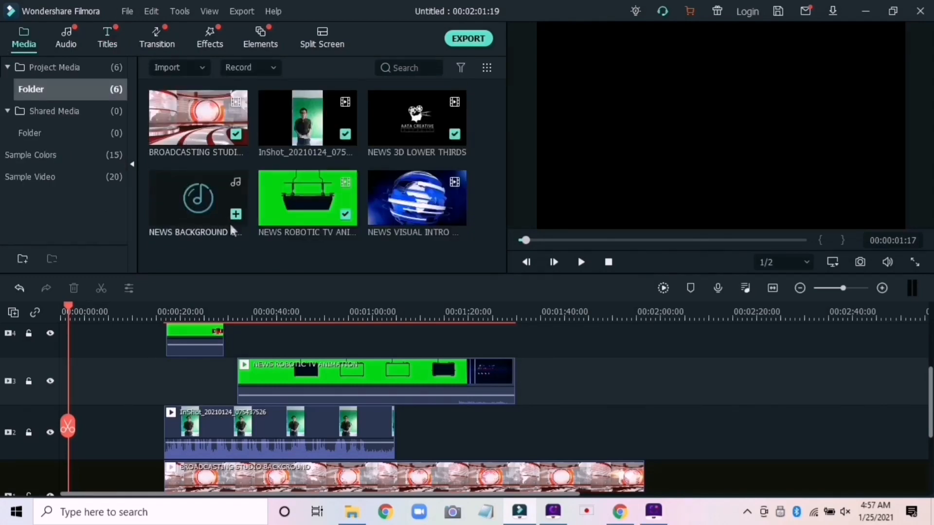
pyautogui.click(455, 214)
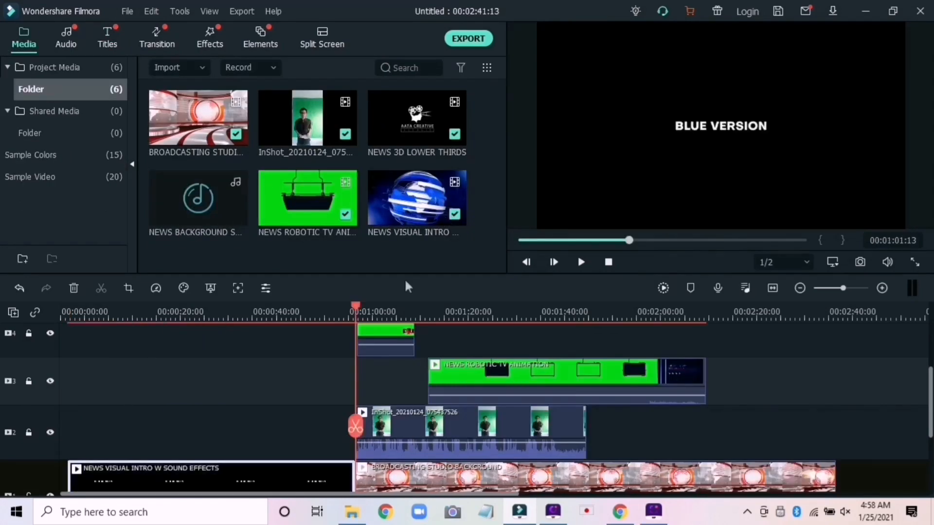
# Split the intro clip at 00:00:24:00, where the red version begins, and delete the part before it.
pyautogui.scroll(-1, 311, 381)
pyautogui.moveTo(357, 314); pyautogui.dragTo(174, 311)
pyautogui.scroll(-1, 259, 443)
pyautogui.press('space')
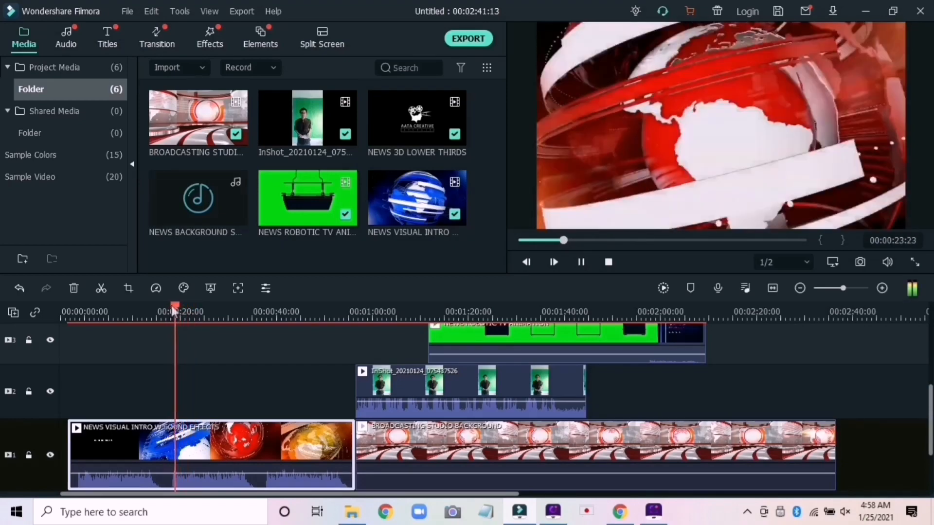
pyautogui.click(175, 424)
pyautogui.click(132, 454)
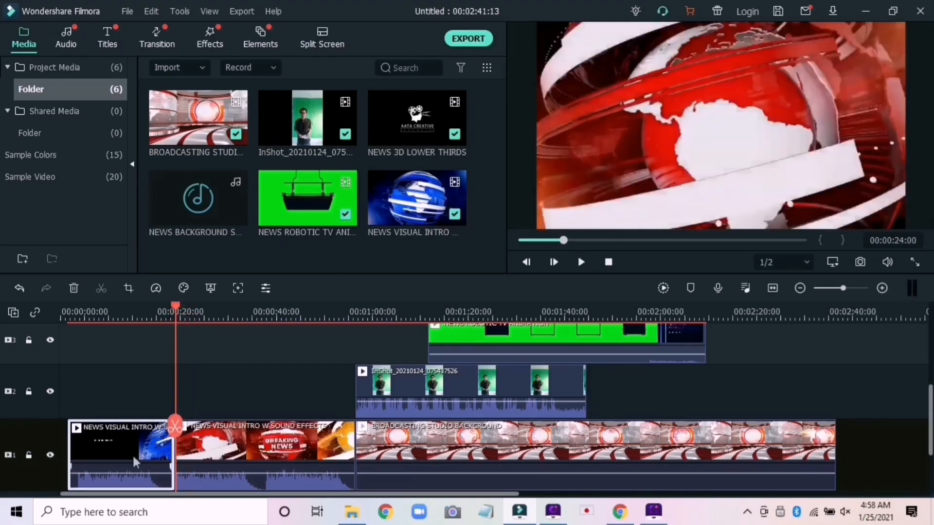
pyautogui.press('Delete')
# Split the remaining intro at 00:00:18:02 on the Breaking News title and delete everything of the intro after it.
pyautogui.moveTo(77, 311); pyautogui.dragTo(146, 321)
pyautogui.click(146, 428)
pyautogui.click(150, 438)
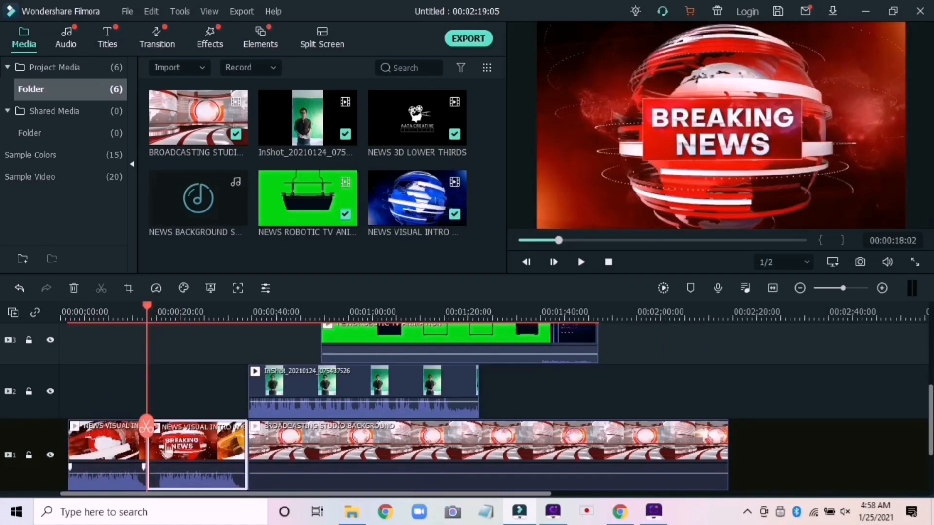
pyautogui.press('Delete')
# Play the broadcast from the intro through the robotic TV animation and return to about 00:00:41.
pyautogui.moveTo(144, 320); pyautogui.dragTo(45, 317)
pyautogui.press('space')
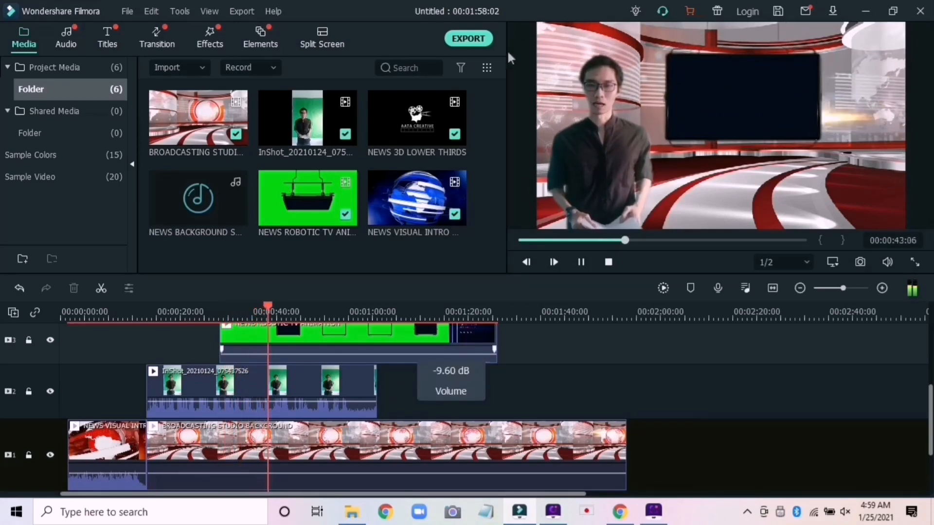
pyautogui.click(260, 309)
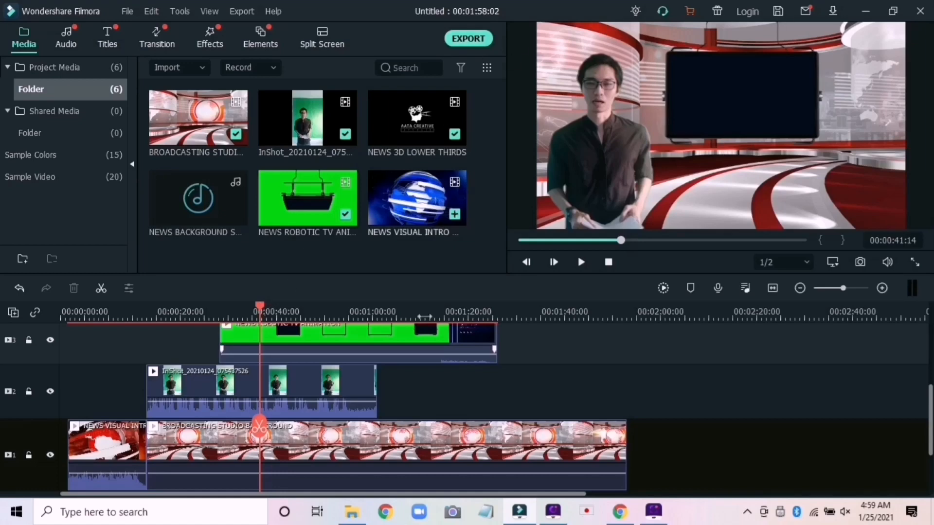
# Select the robotic TV animation and studio background clips that extend past the presenter clip.
pyautogui.moveTo(662, 485); pyautogui.dragTo(404, 402)
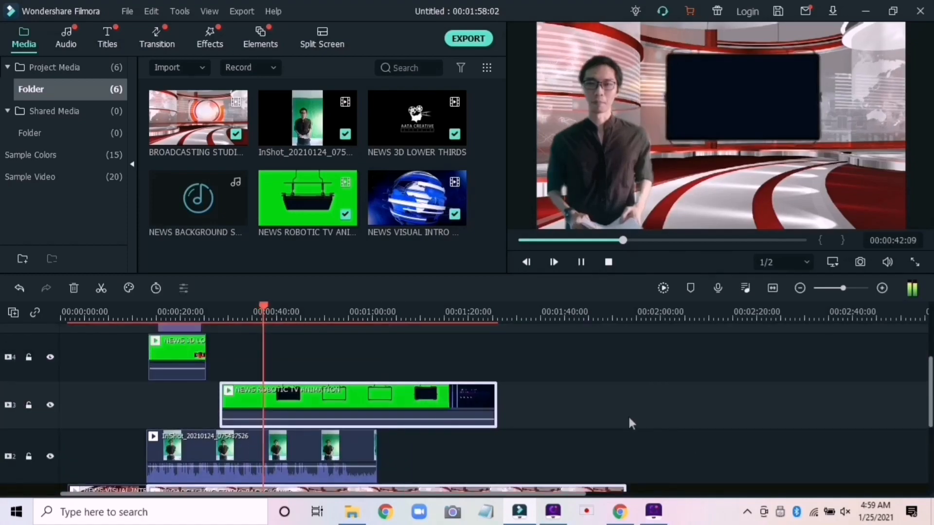
pyautogui.press('space')
pyautogui.scroll(-3, 538, 404)
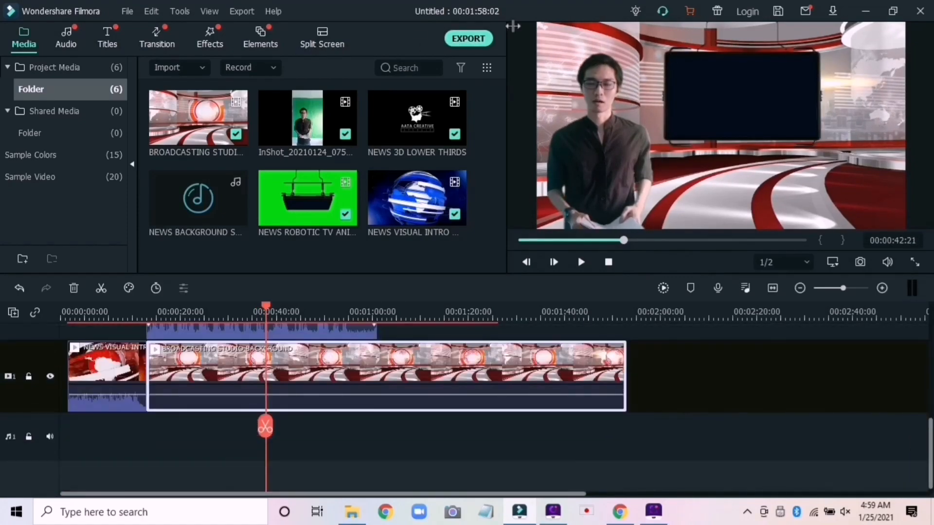